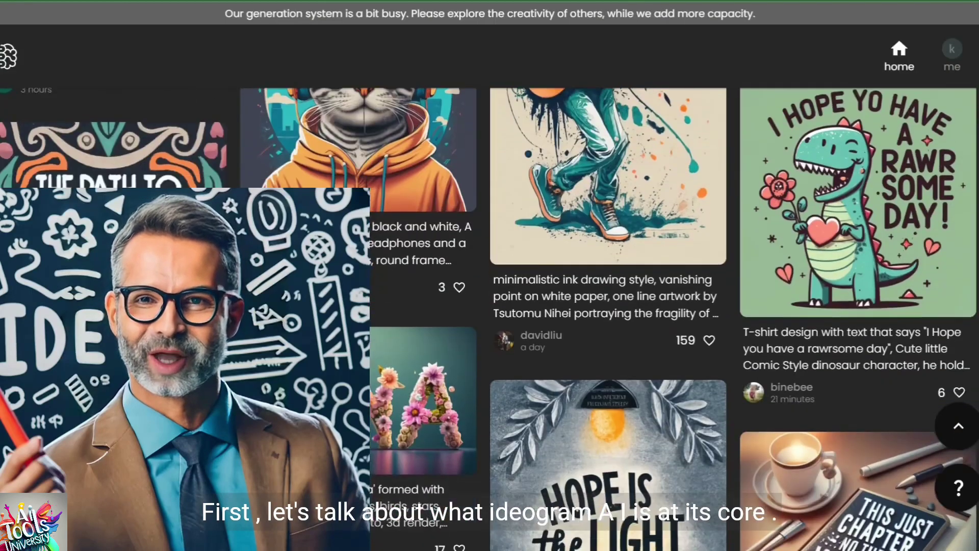
Scroll down through the Ideogram home feed.
{"action": "scroll", "coordinate": [489, 316], "scroll_direction": "down", "scroll_amount": 6}
{"action": "scroll", "coordinate": [607, 316], "scroll_direction": "down", "scroll_amount": 6}
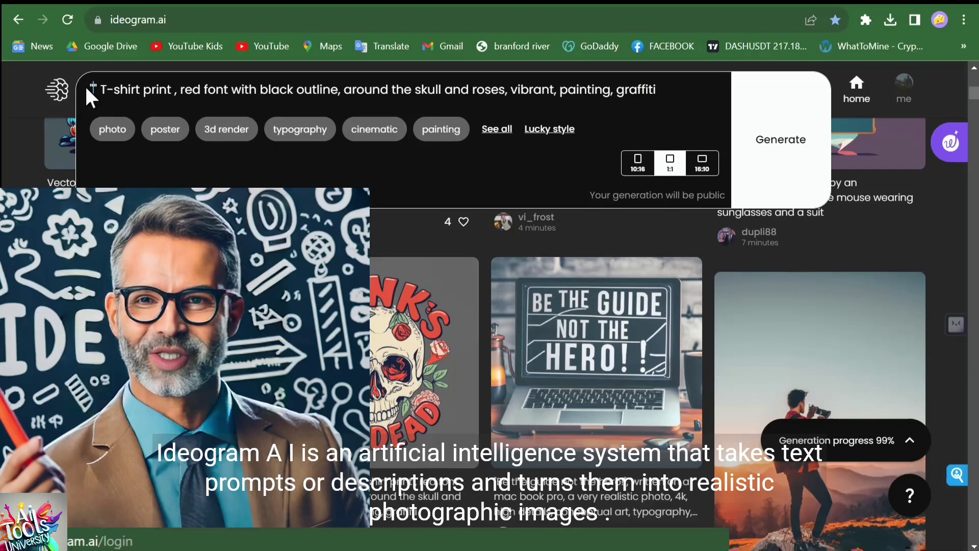
Put 'AI WEB TOOLS' inside the prompt's quotes and generate four T-shirt print images.
{"action": "type", "text": "AI WEB"}
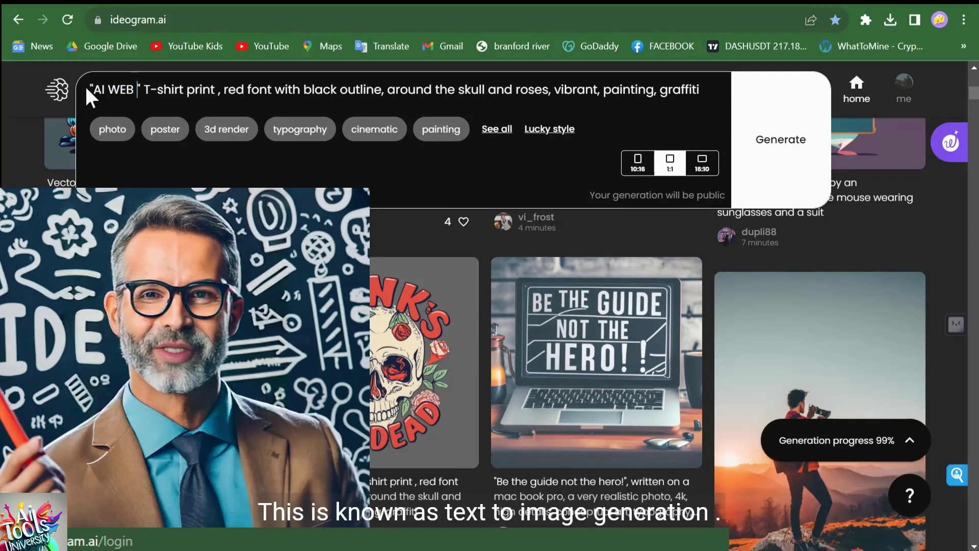
{"action": "type", "text": " TOOLS"}
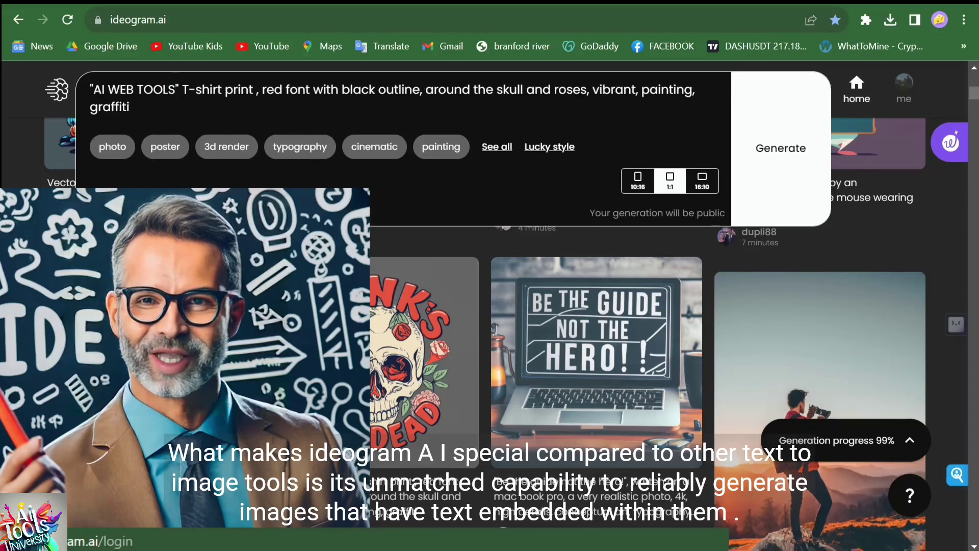
{"action": "left_click", "coordinate": [779, 167]}
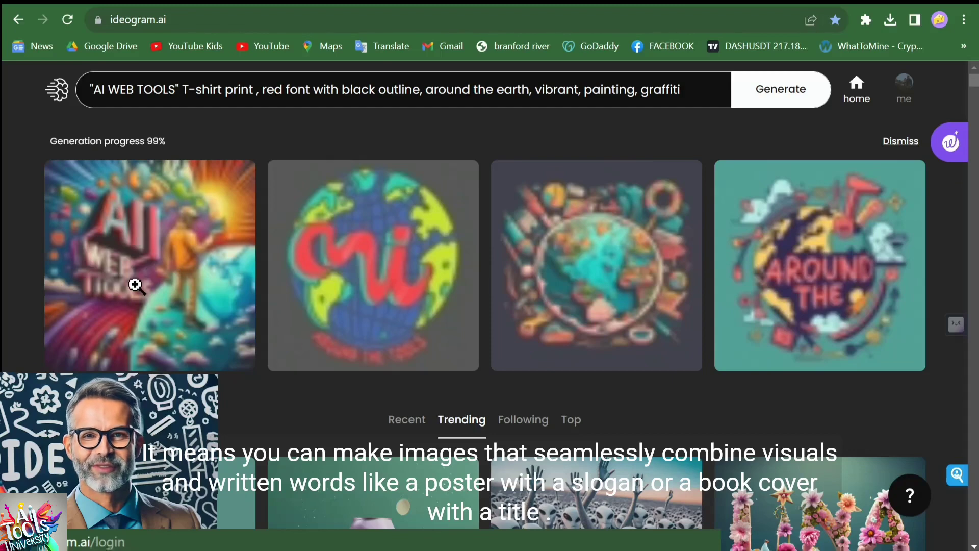
View the first AI WEB TOOLS image full size, then return to its detail view with prompt.
{"action": "left_click", "coordinate": [134, 321]}
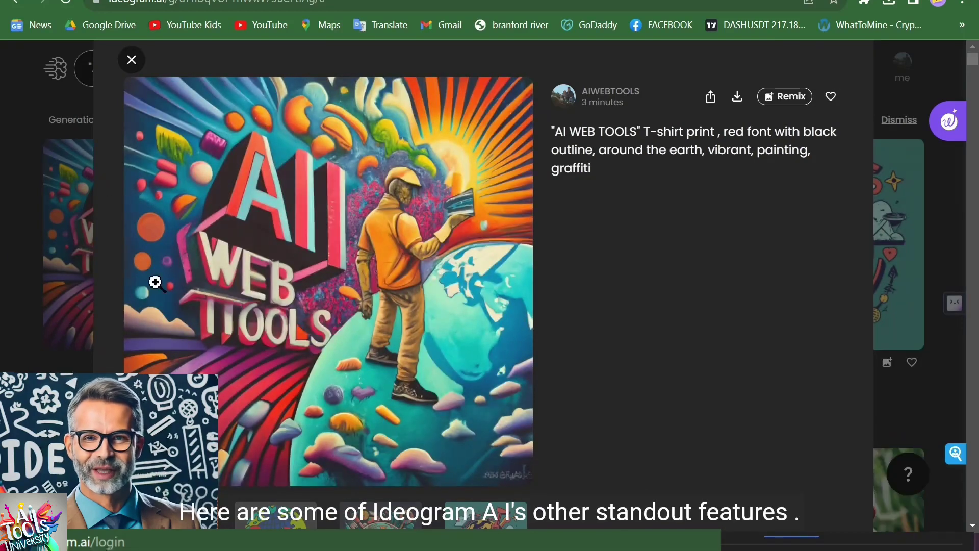
{"action": "left_click", "coordinate": [395, 293]}
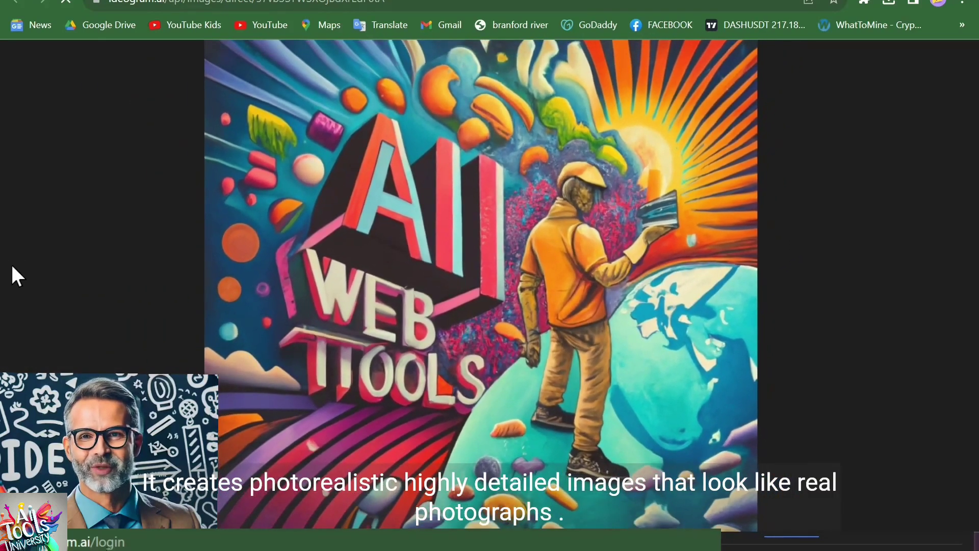
{"action": "key", "text": "alt+Left"}
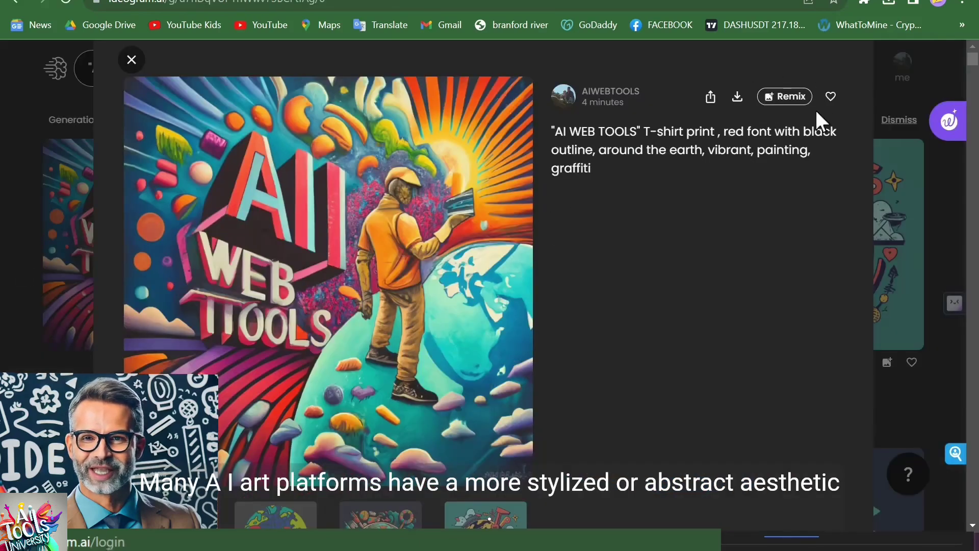
Remix the image, changing red lettering to blue and adding 'with moons and stars 4k hyper realistic'.
{"action": "left_click", "coordinate": [785, 96]}
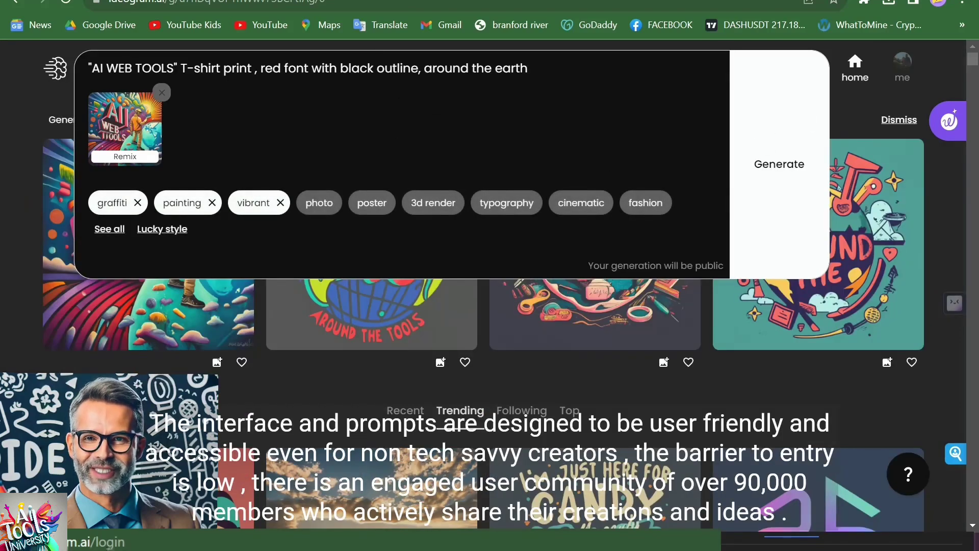
{"action": "key", "text": "BackSpace"}
{"action": "key", "text": "BackSpace"}
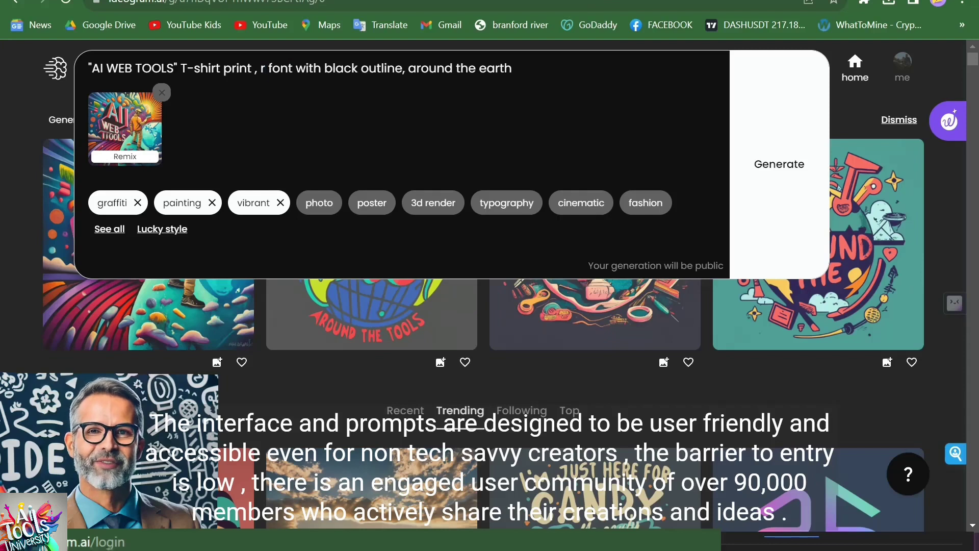
{"action": "key", "text": "BackSpace"}
{"action": "type", "text": "blue"}
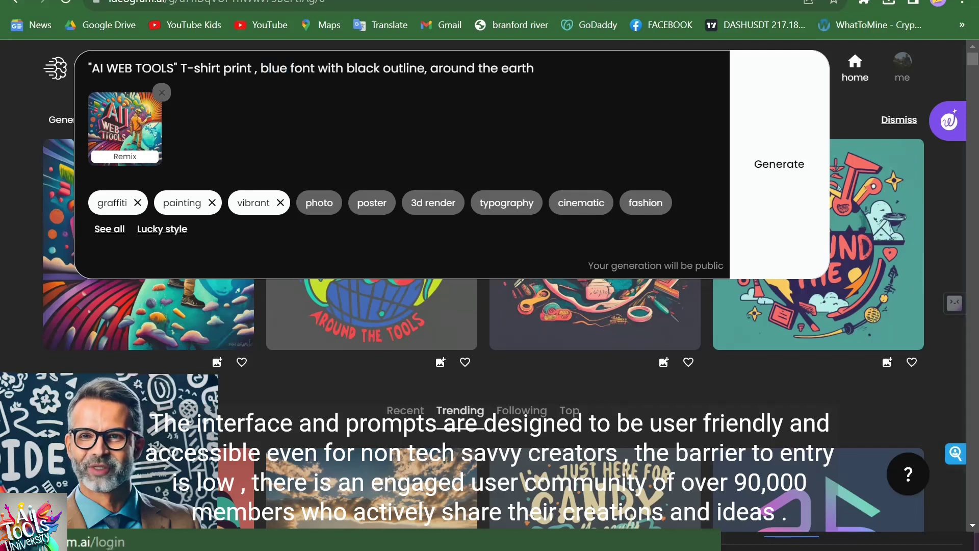
{"action": "left_click", "coordinate": [586, 74]}
{"action": "type", "text": "with"}
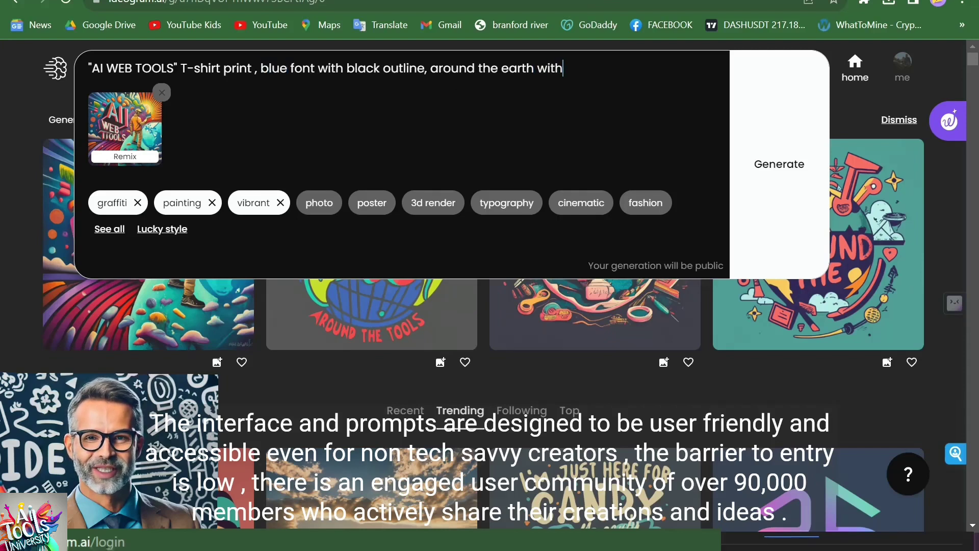
{"action": "type", "text": " moons"}
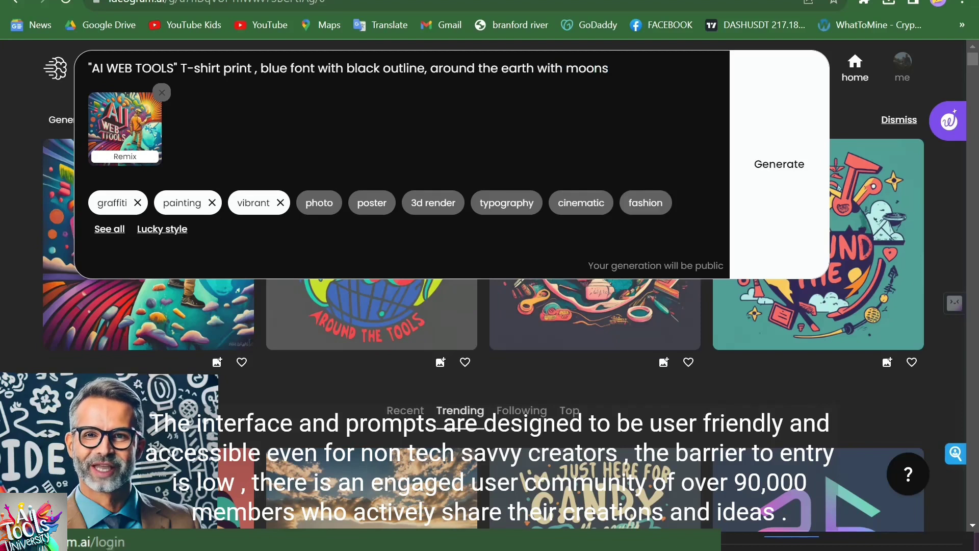
{"action": "type", "text": " and star"}
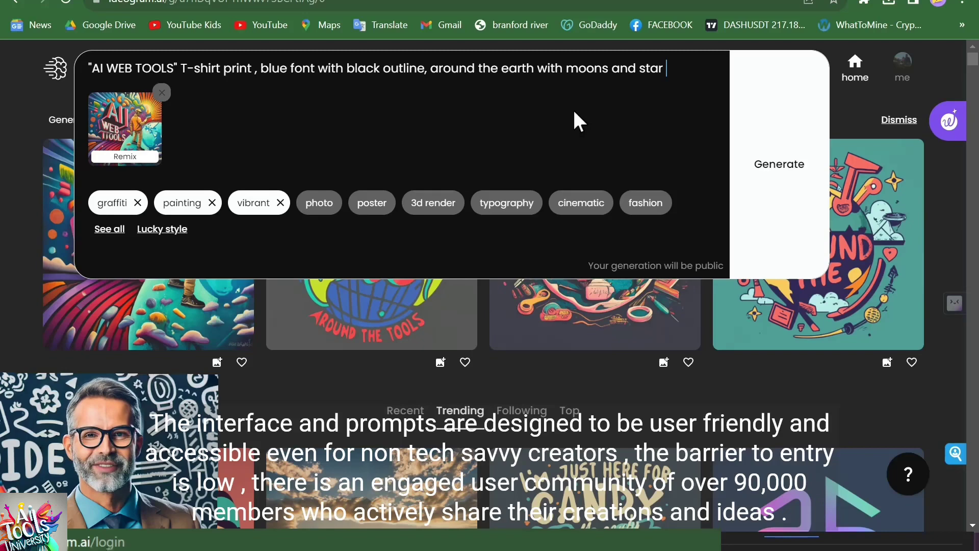
{"action": "key", "text": "BackSpace"}
{"action": "type", "text": "s 4k"}
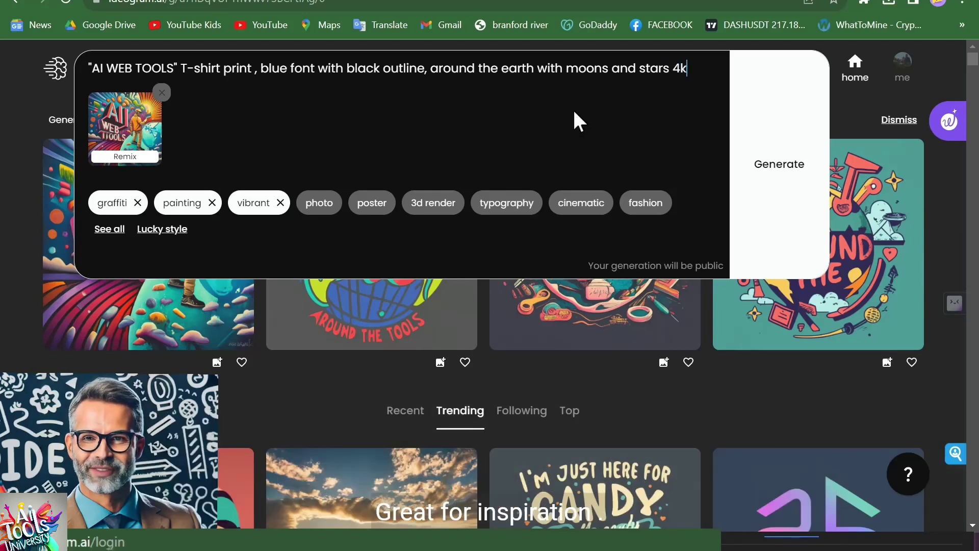
{"action": "type", "text": " hyper"}
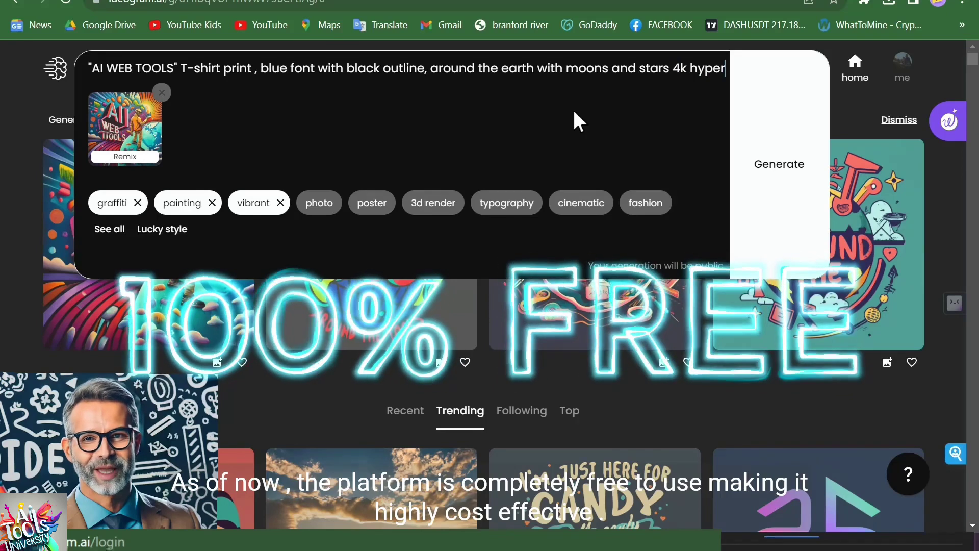
{"action": "type", "text": " re"}
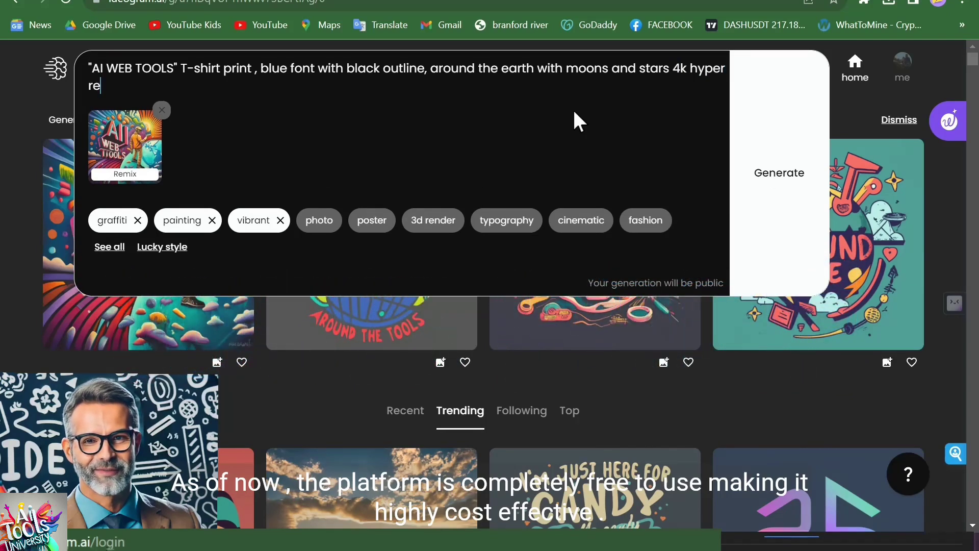
{"action": "type", "text": "alistic"}
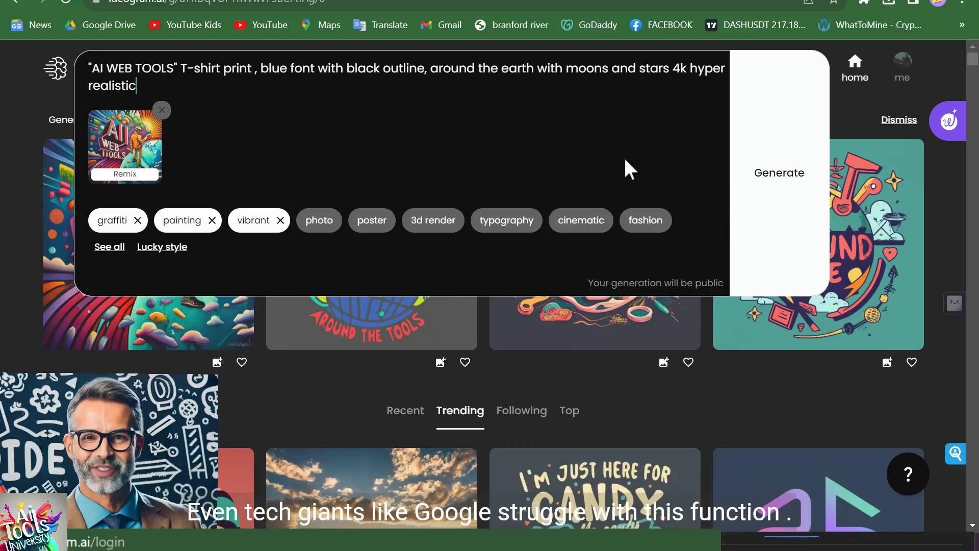
Generate the blue moons-and-stars remix, then run the puppy prompt with 'hyper-realistic' hyphenated.
{"action": "left_click", "coordinate": [779, 173]}
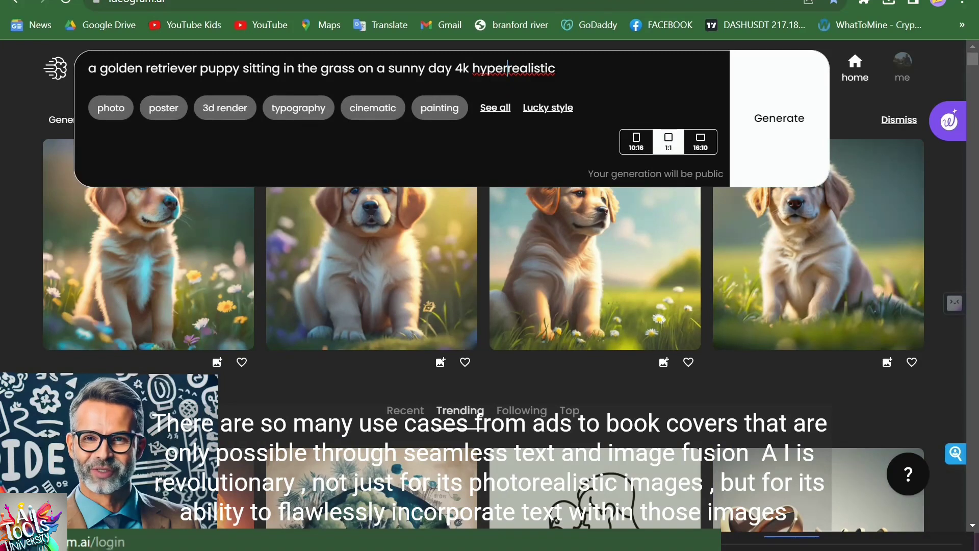
{"action": "type", "text": "-"}
{"action": "key", "text": "Return"}
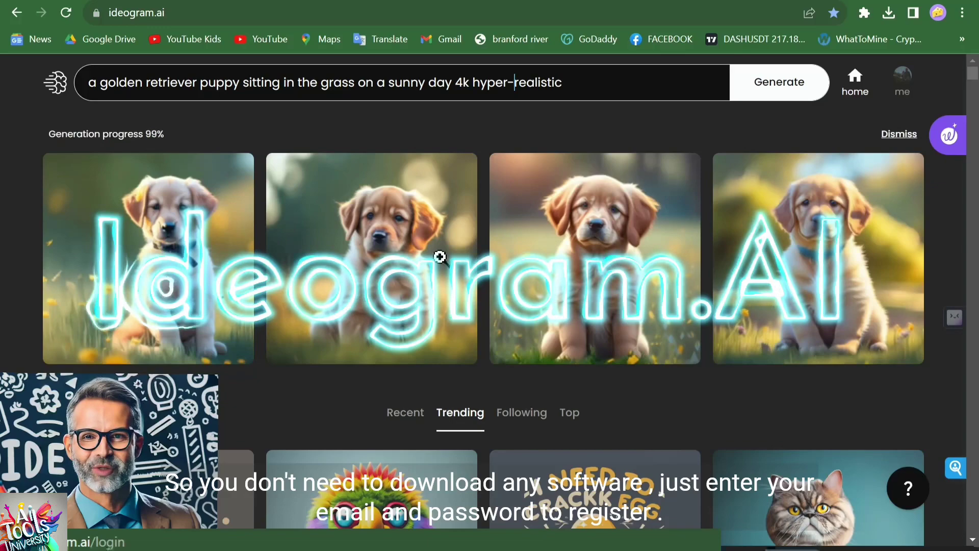
Browse the puppy results, then remix one, adding 'wearing a hat' after 'grass', and generate.
{"action": "left_click", "coordinate": [387, 249]}
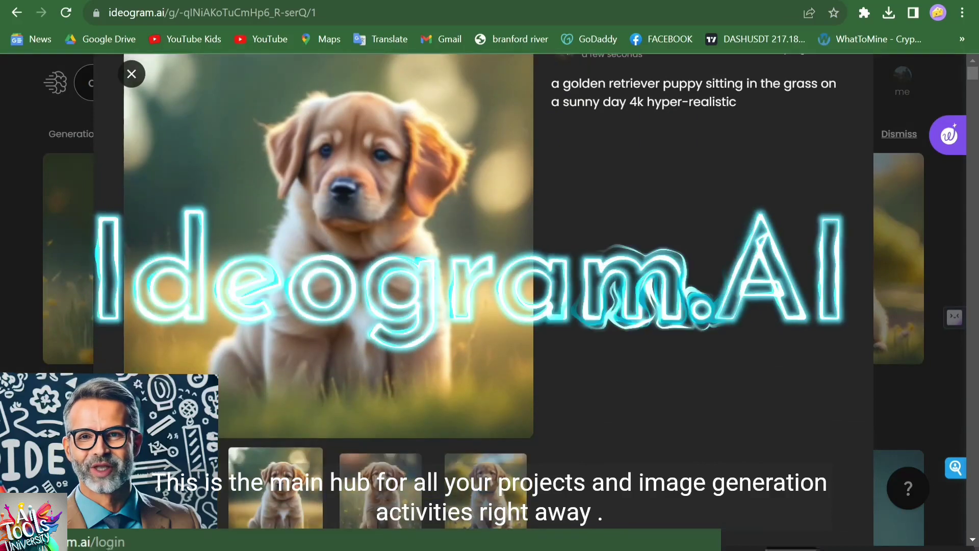
{"action": "key", "text": "Right"}
{"action": "key", "text": "Right"}
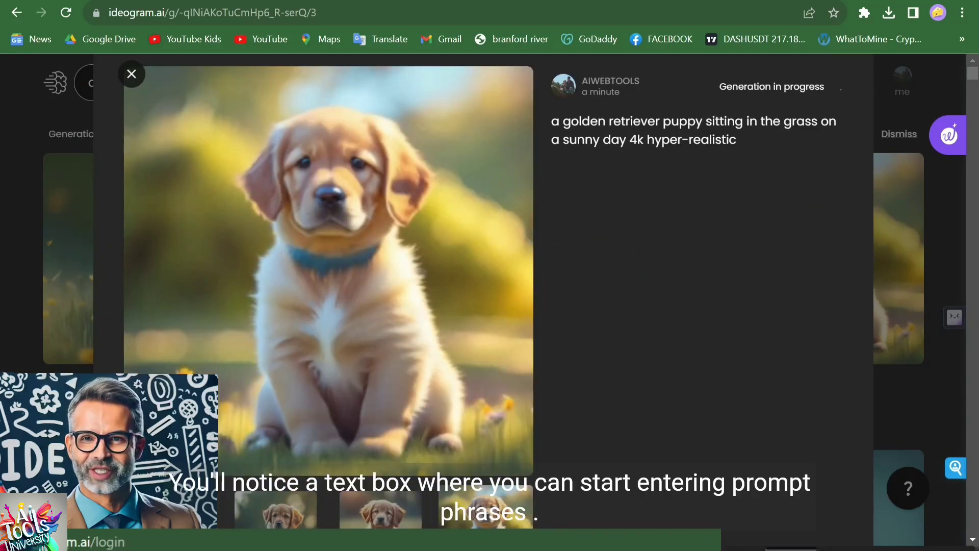
{"action": "left_click", "coordinate": [785, 111]}
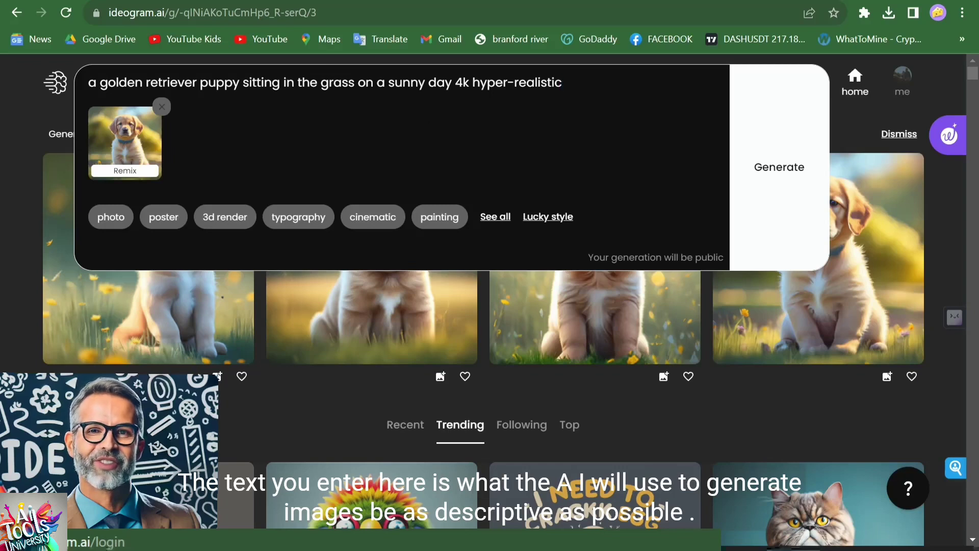
{"action": "left_click", "coordinate": [354, 82]}
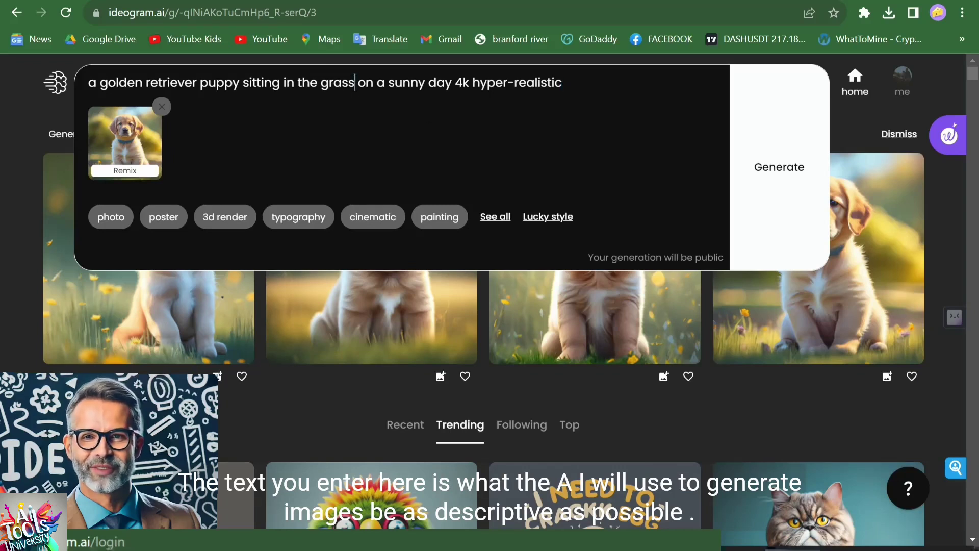
{"action": "type", "text": "wearing a hat"}
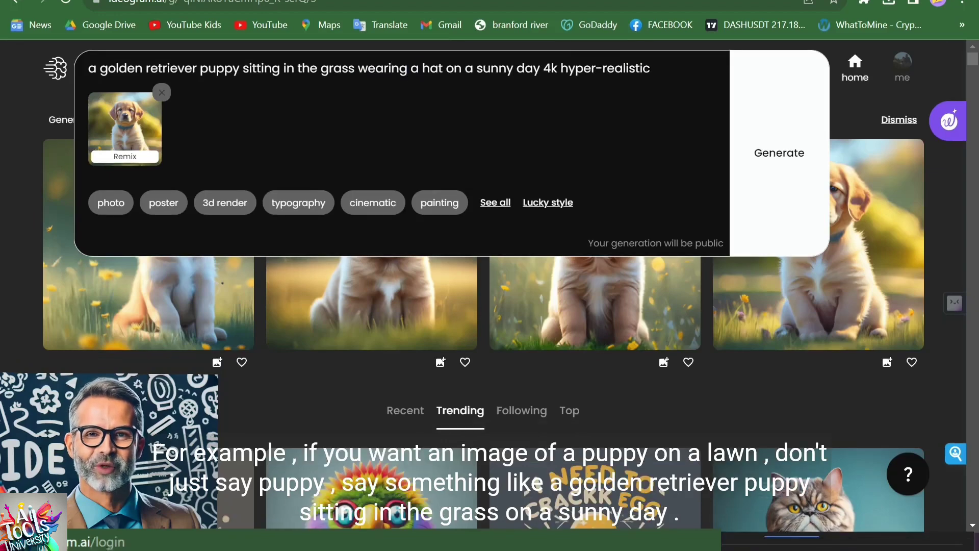
{"action": "key", "text": "Return"}
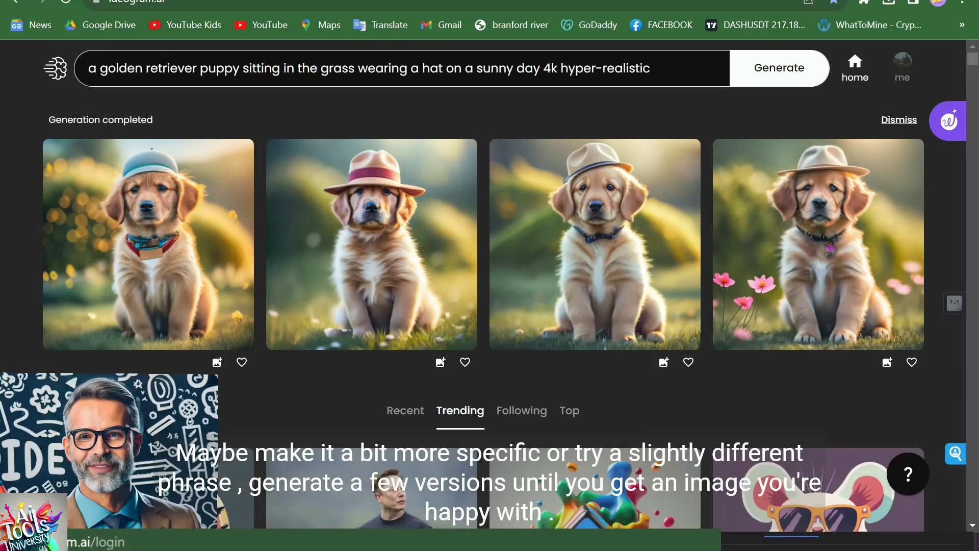
Insert 'on a beach' before '4k' in the hat-wearing puppy prompt and regenerate.
{"action": "left_click", "coordinate": [542, 69]}
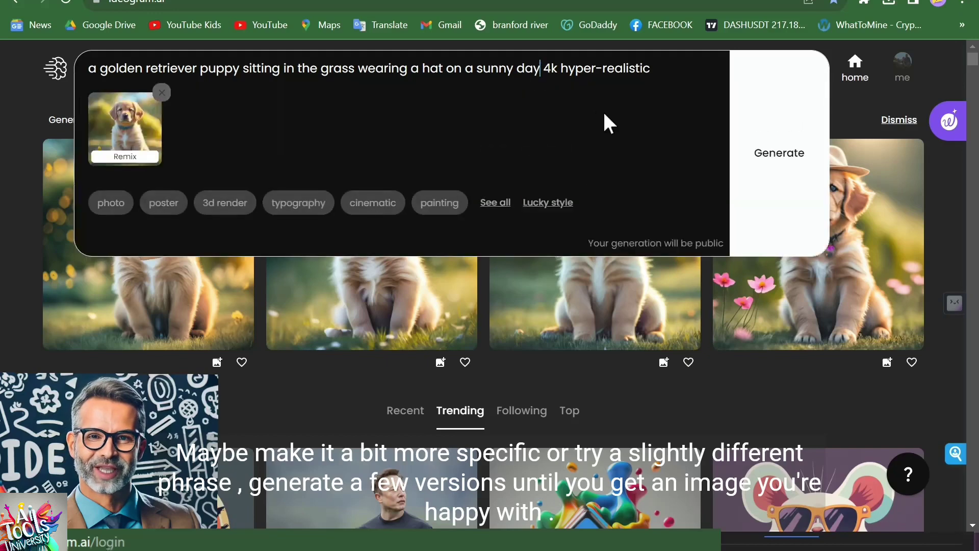
{"action": "type", "text": "on a beach"}
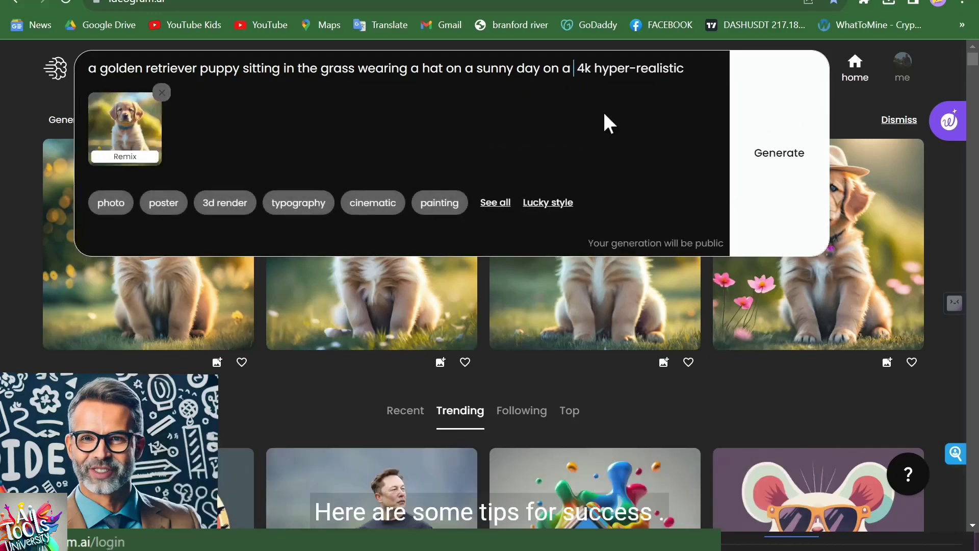
{"action": "key", "text": "Return"}
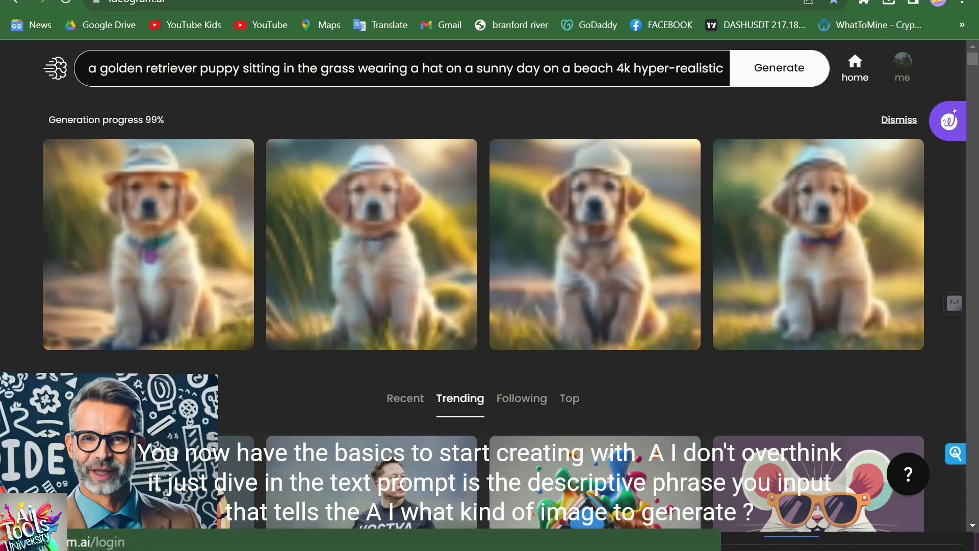
Open the trending 'Punk's not dead' image and select its full prompt text.
{"action": "key", "text": "ctrl+a"}
{"action": "scroll", "coordinate": [483, 306], "scroll_direction": "down", "scroll_amount": 8}
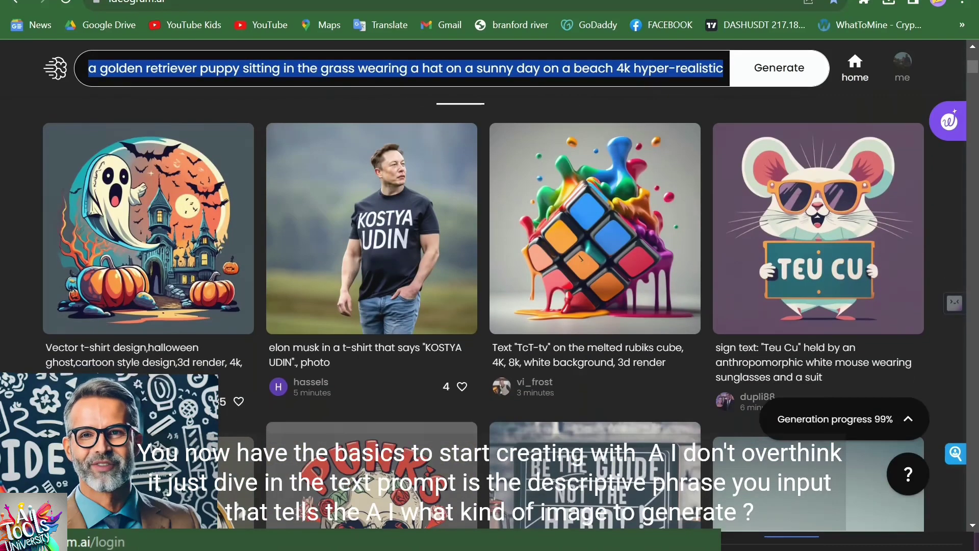
{"action": "scroll", "coordinate": [483, 306], "scroll_direction": "down", "scroll_amount": 2}
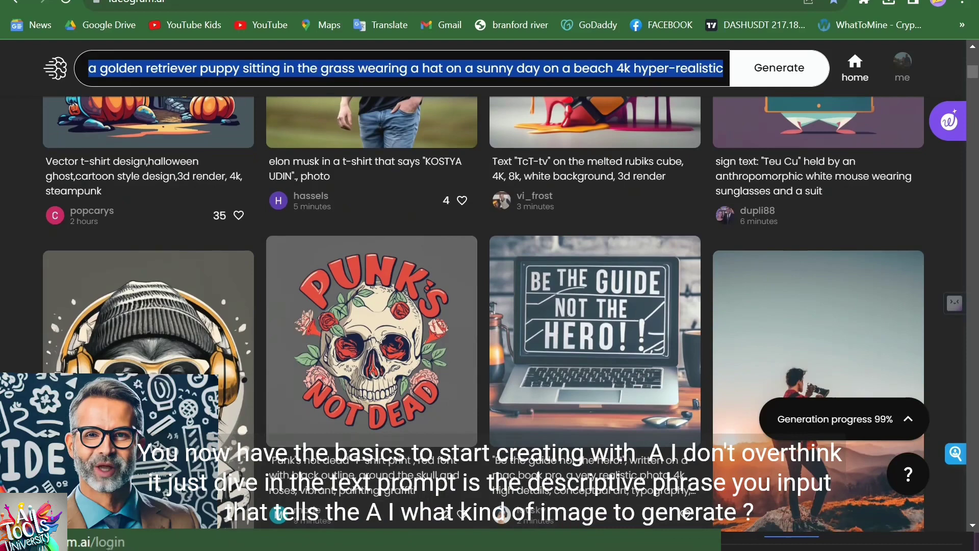
{"action": "left_click", "coordinate": [372, 336]}
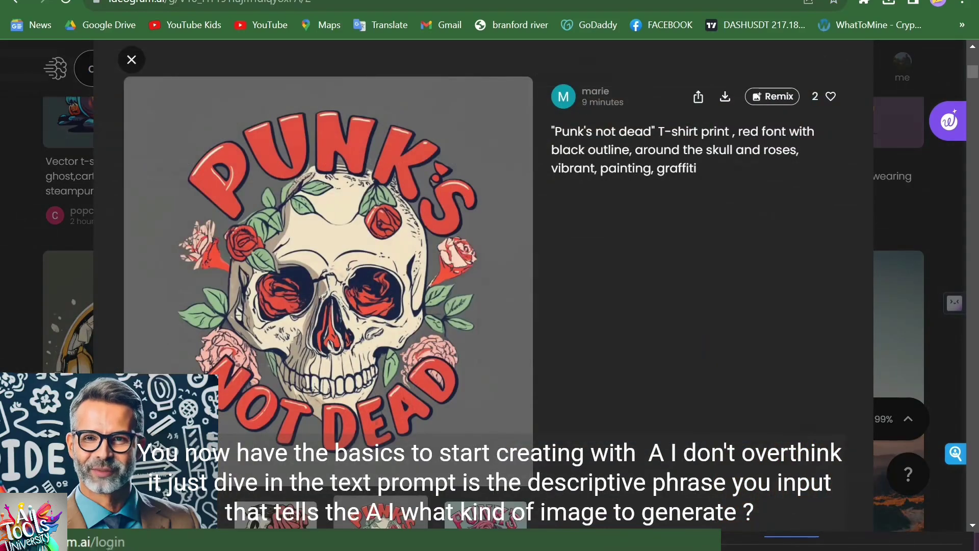
{"action": "left_click_drag", "start_coordinate": [552, 132], "coordinate": [723, 190]}
{"action": "key", "text": "ctrl+c"}
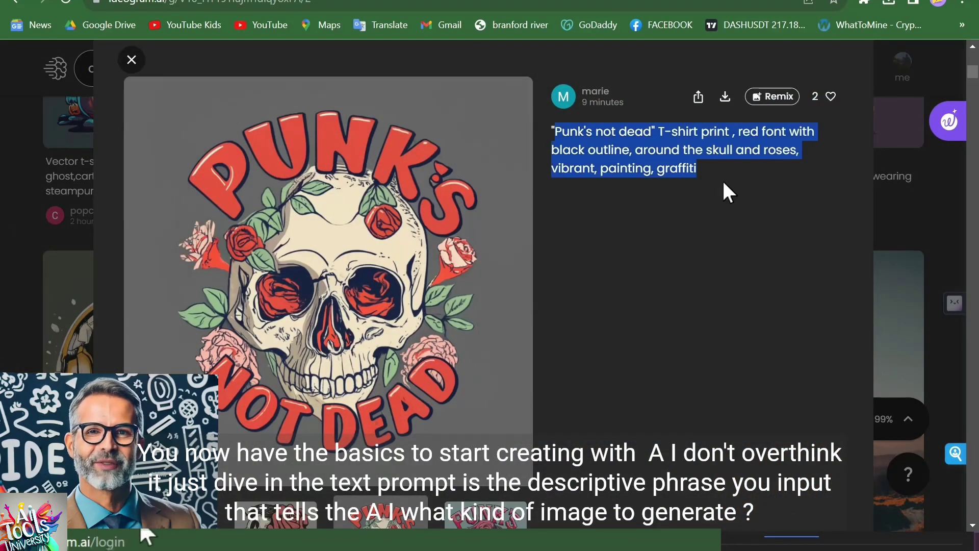
Close the image details and delete the old puppy prompt from the prompt box.
{"action": "left_click", "coordinate": [128, 67]}
{"action": "left_click", "coordinate": [129, 66]}
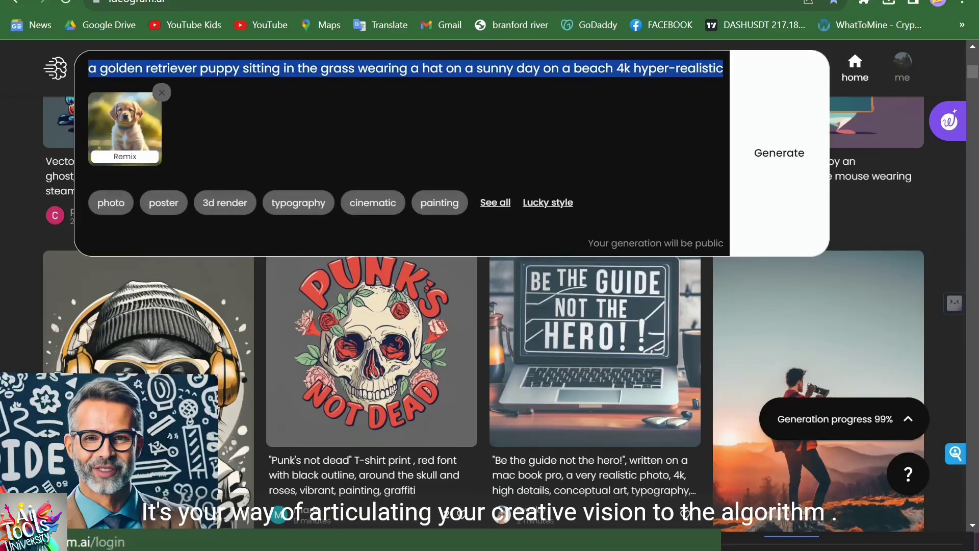
{"action": "key", "text": "BackSpace"}
Drop the puppy remix reference, paste the Punk's not dead prompt, and delete 'Punk's not dead'.
{"action": "left_click", "coordinate": [162, 93]}
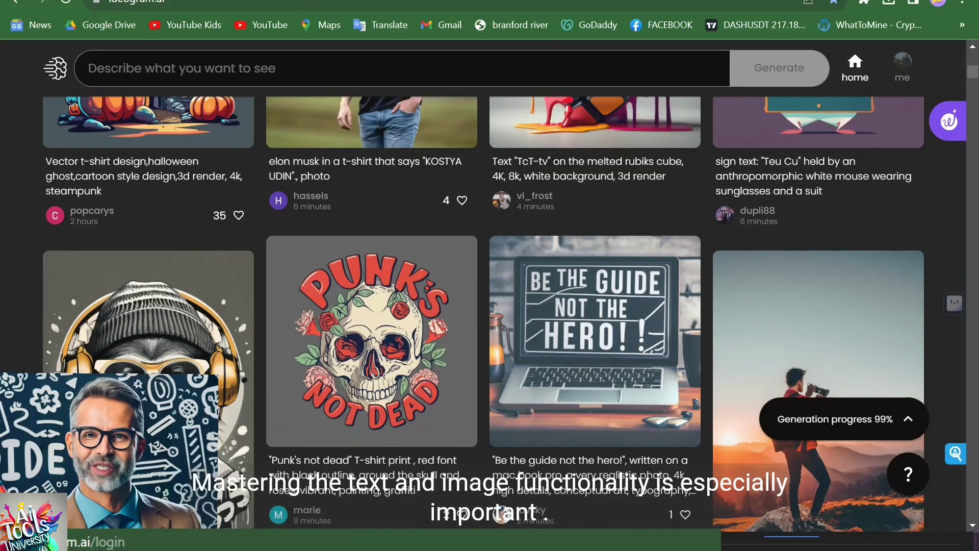
{"action": "key", "text": "ctrl+v"}
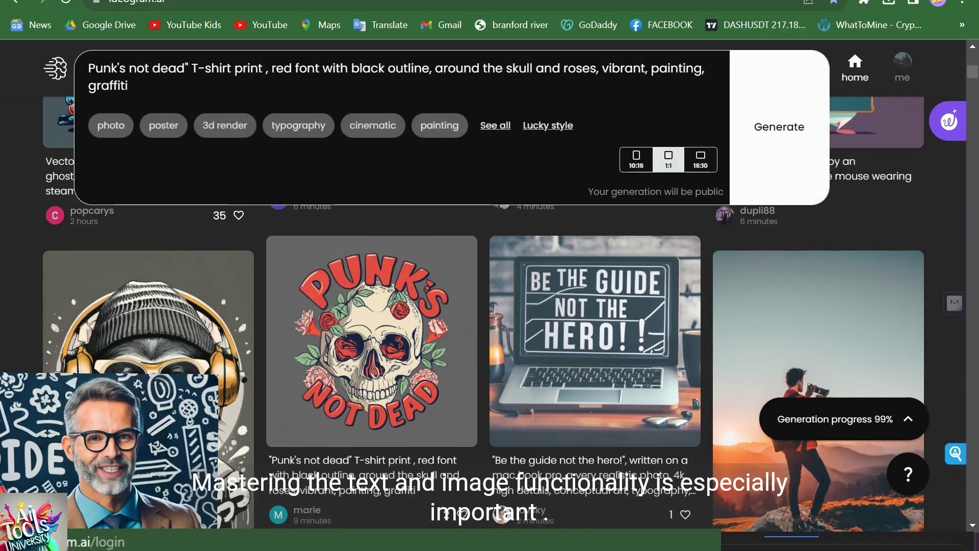
{"action": "left_click_drag", "start_coordinate": [185, 68], "coordinate": [95, 68]}
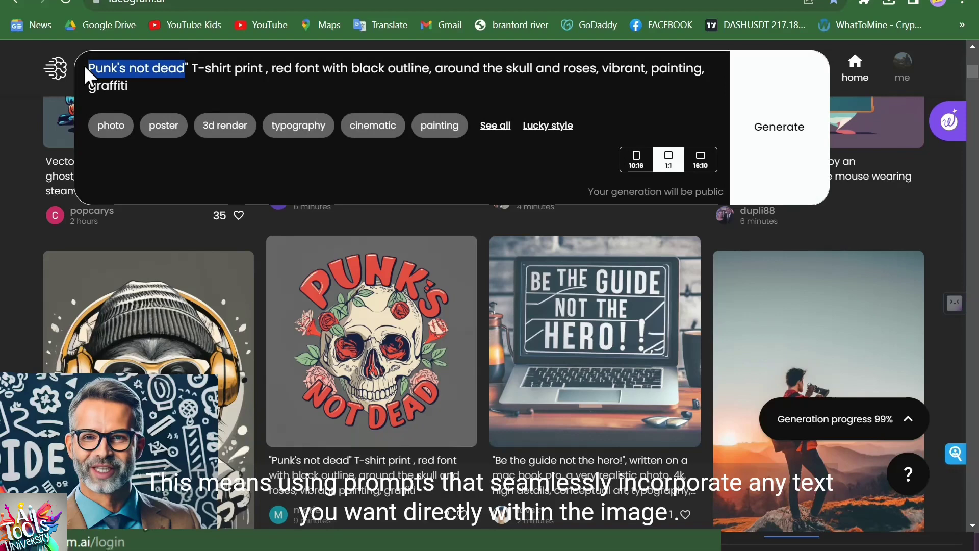
{"action": "key", "text": "BackSpace"}
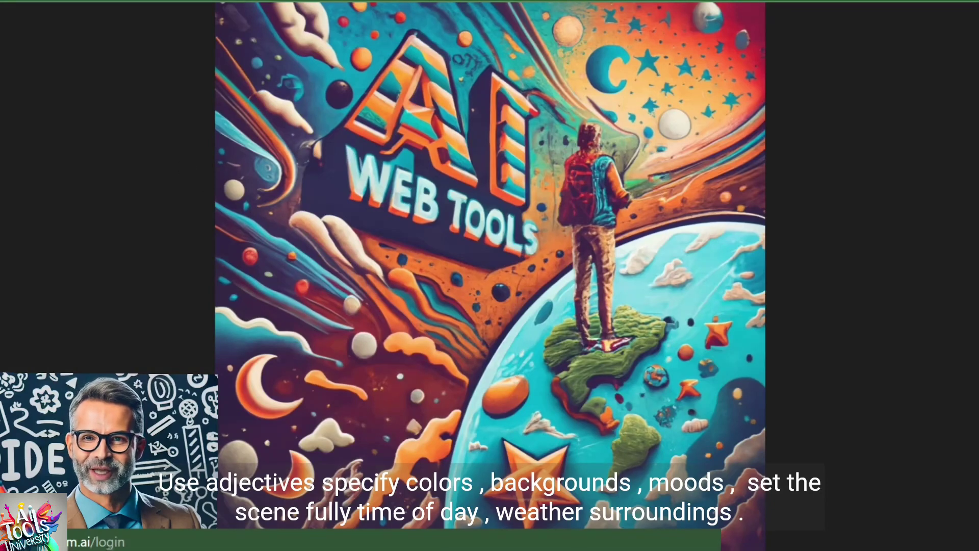
Download the AI WEB TOOLS image and return to the profile.
{"action": "key", "text": "Escape"}
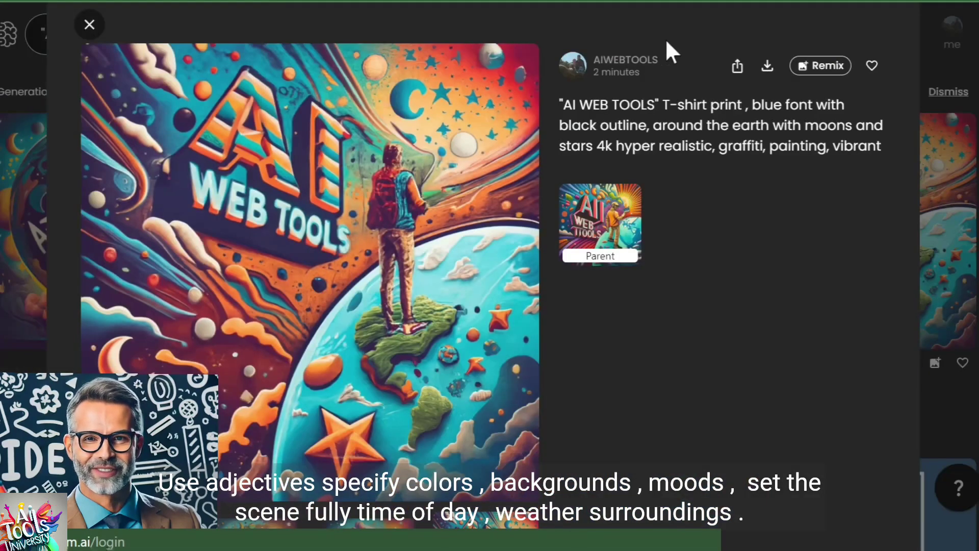
{"action": "left_click", "coordinate": [766, 70]}
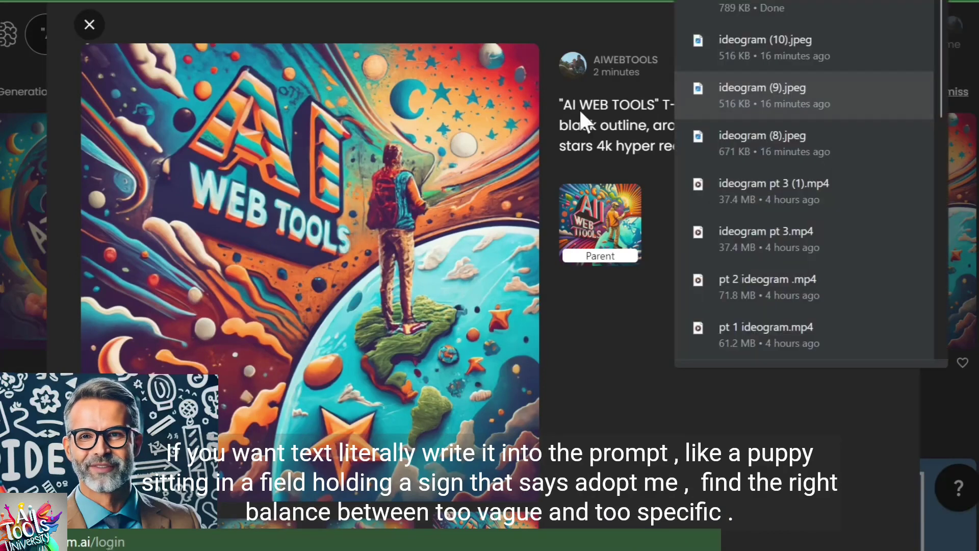
{"action": "left_click", "coordinate": [653, 414]}
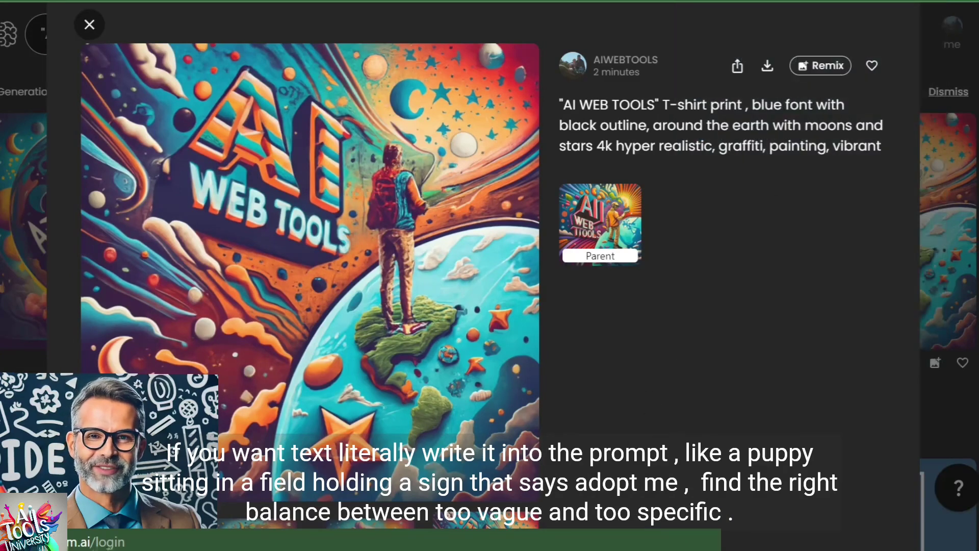
{"action": "left_click", "coordinate": [89, 25]}
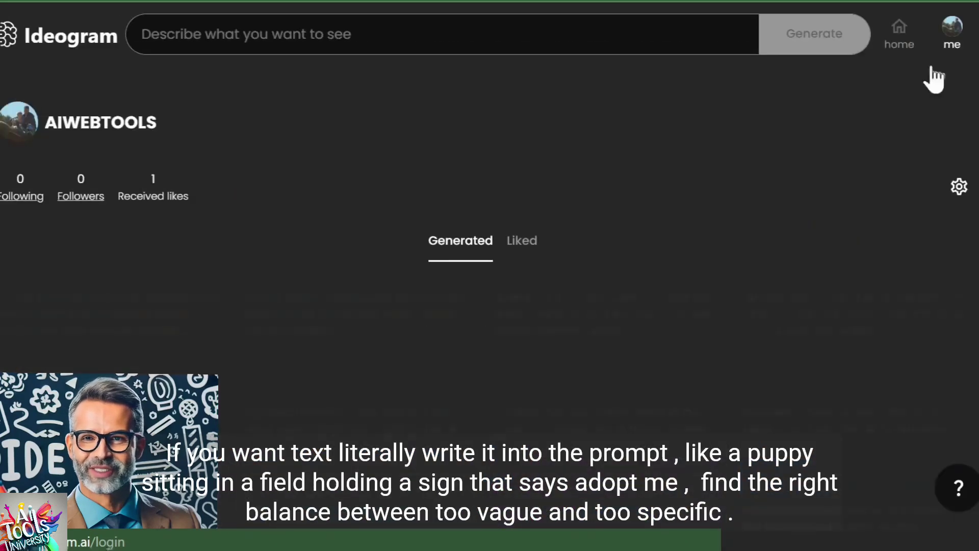
Remix the hat-wearing puppy with 'holding a sign saying adopt me' and generate.
{"action": "scroll", "coordinate": [433, 92], "scroll_direction": "down", "scroll_amount": 5}
{"action": "left_click", "coordinate": [433, 92]}
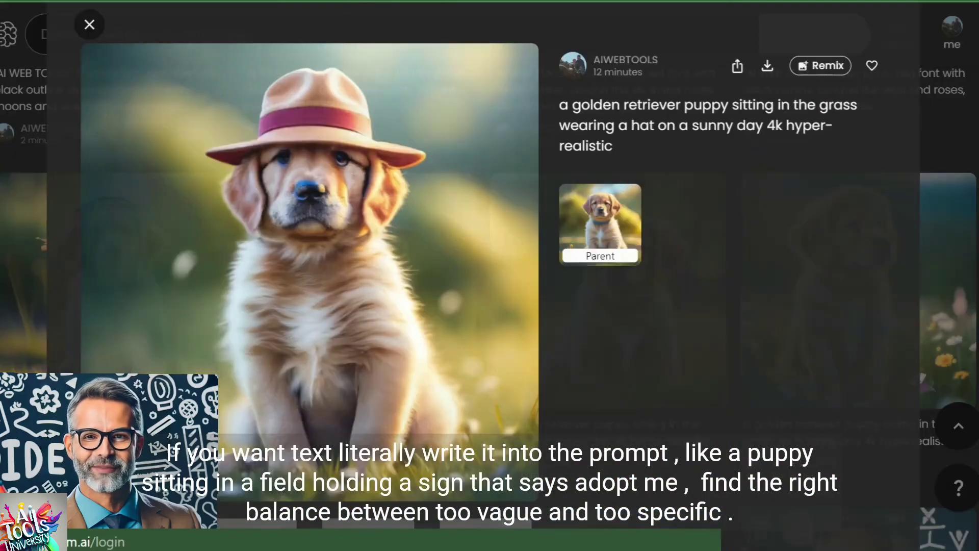
{"action": "left_click", "coordinate": [816, 74]}
{"action": "left_click", "coordinate": [545, 34]}
{"action": "type", "text": "holding a sign saying adopt me 4k hyper-realistic"}
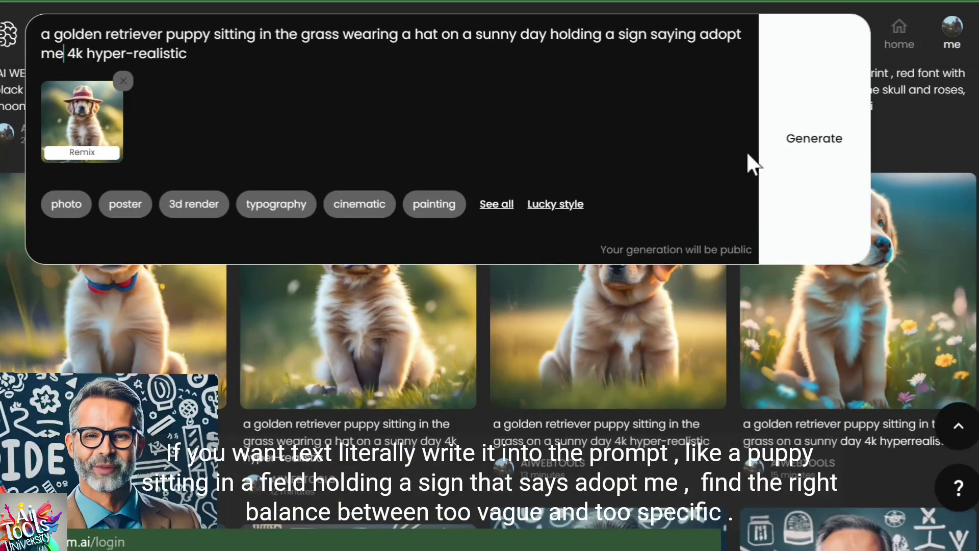
{"action": "left_click", "coordinate": [806, 168]}
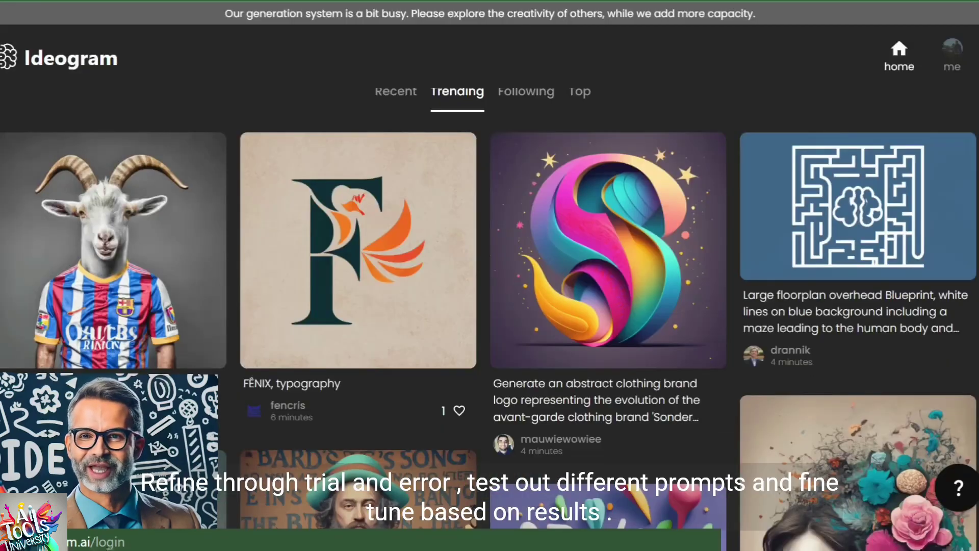
Open the 'me' profile and scroll the Generated tab's AI WEB TOOLS prints and puppy pictures.
{"action": "left_click", "coordinate": [954, 62]}
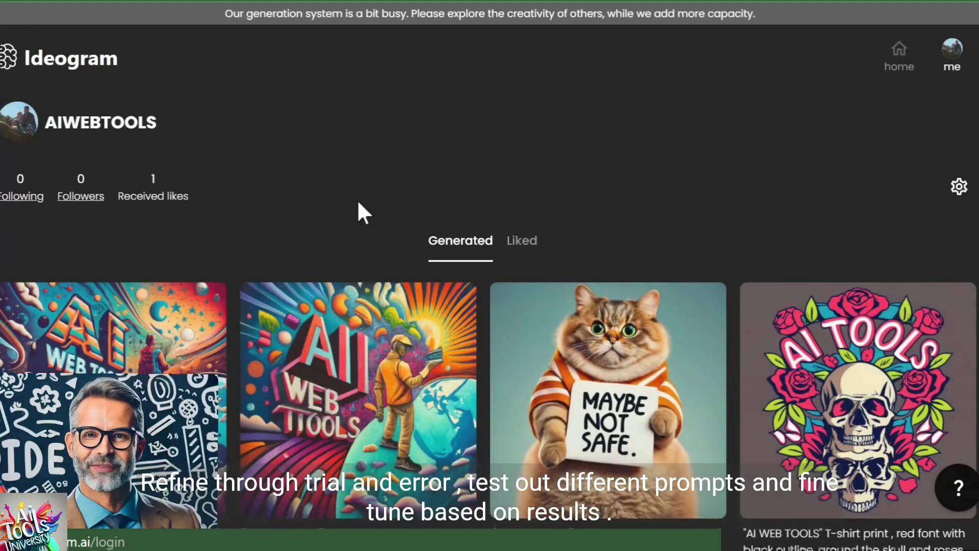
{"action": "scroll", "coordinate": [607, 184], "scroll_direction": "down", "scroll_amount": 7}
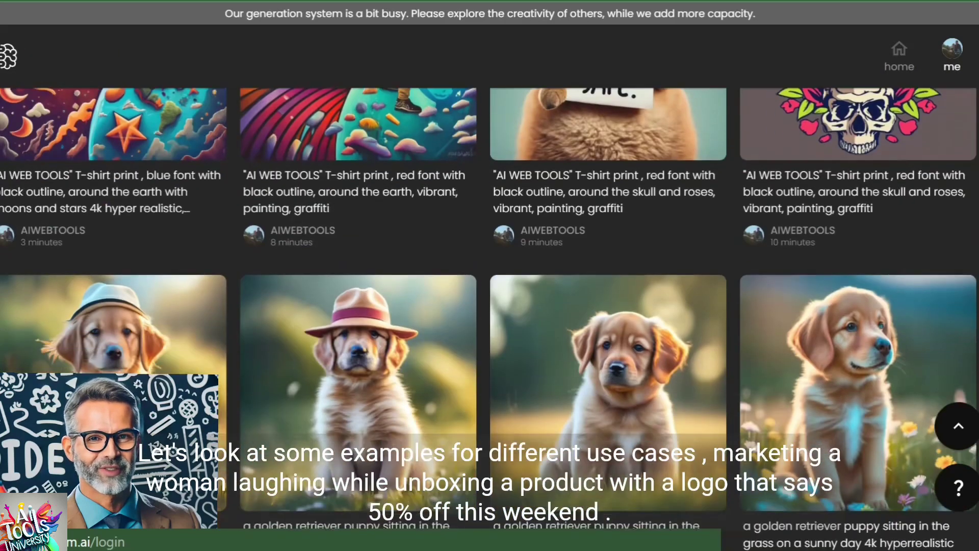
{"action": "scroll", "coordinate": [489, 306], "scroll_direction": "down", "scroll_amount": 6}
{"action": "scroll", "coordinate": [490, 306], "scroll_direction": "up", "scroll_amount": 2}
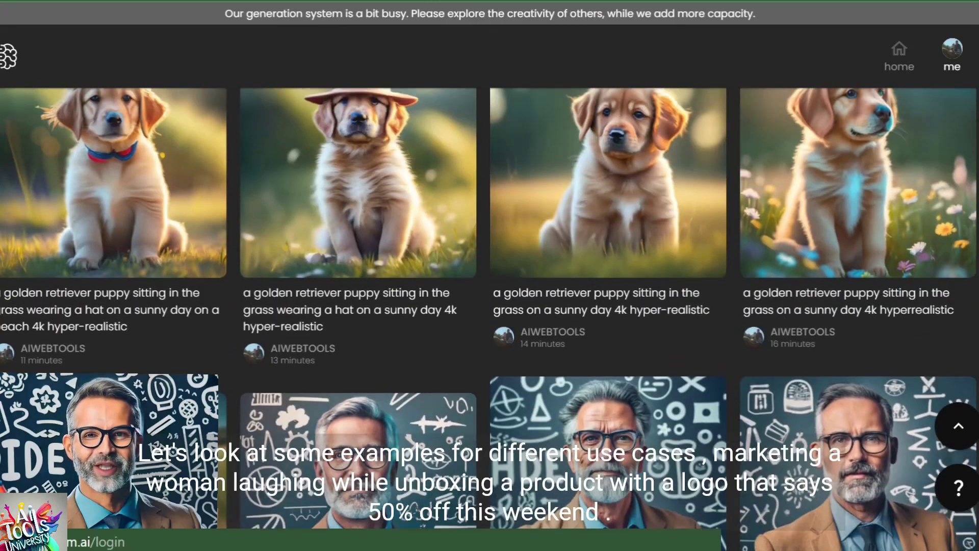
{"action": "scroll", "coordinate": [489, 306], "scroll_direction": "up", "scroll_amount": 8}
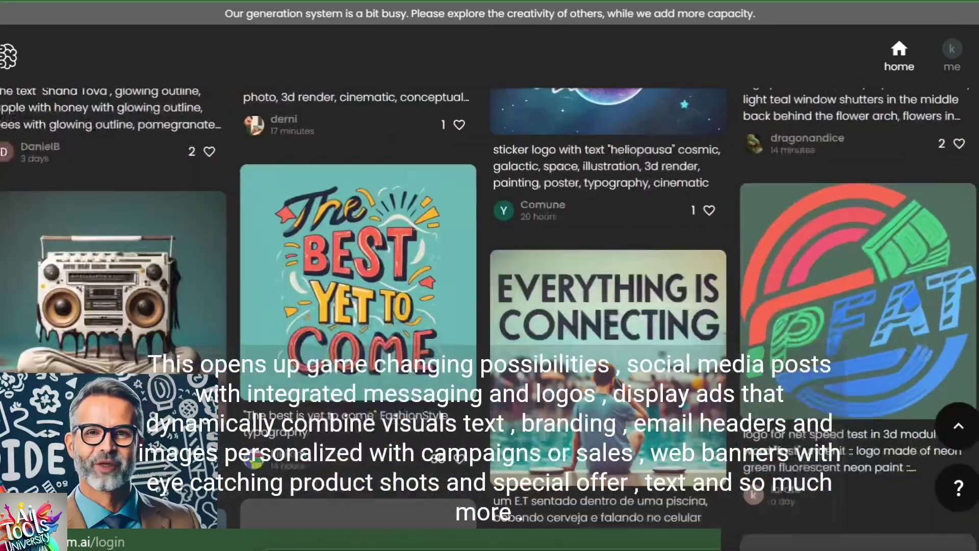
Scroll up and down through the Trending community feed of creations.
{"action": "scroll", "coordinate": [490, 306], "scroll_direction": "down", "scroll_amount": 3}
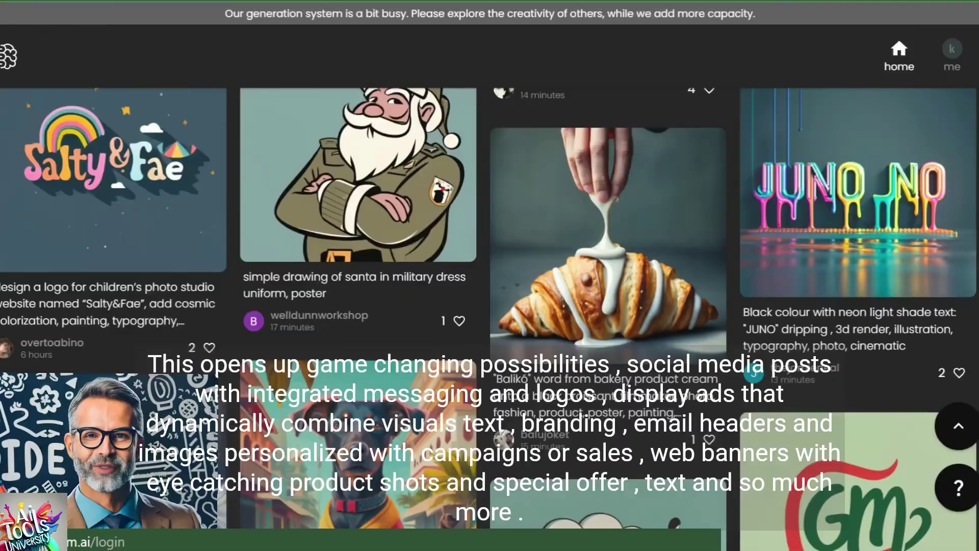
{"action": "scroll", "coordinate": [489, 306], "scroll_direction": "down", "scroll_amount": 7}
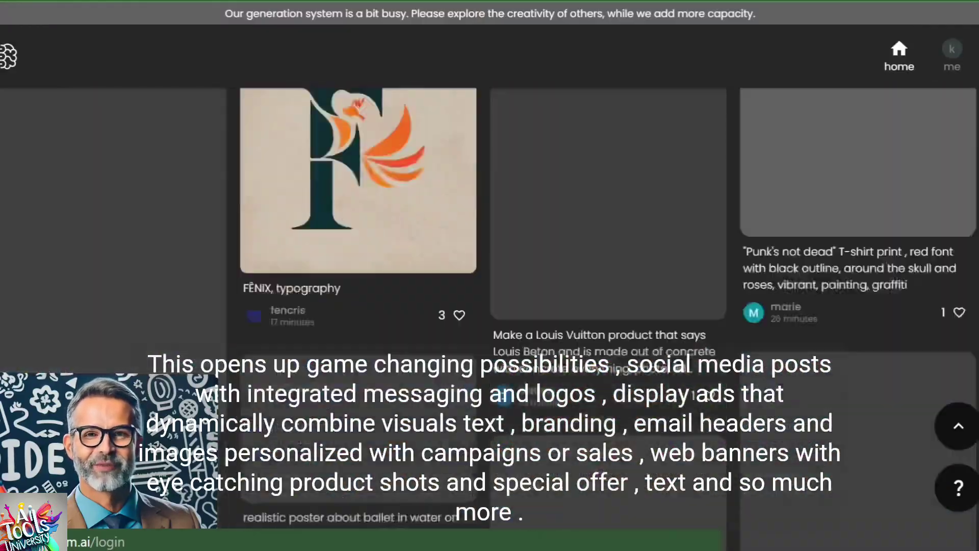
{"action": "scroll", "coordinate": [490, 306], "scroll_direction": "down", "scroll_amount": 5}
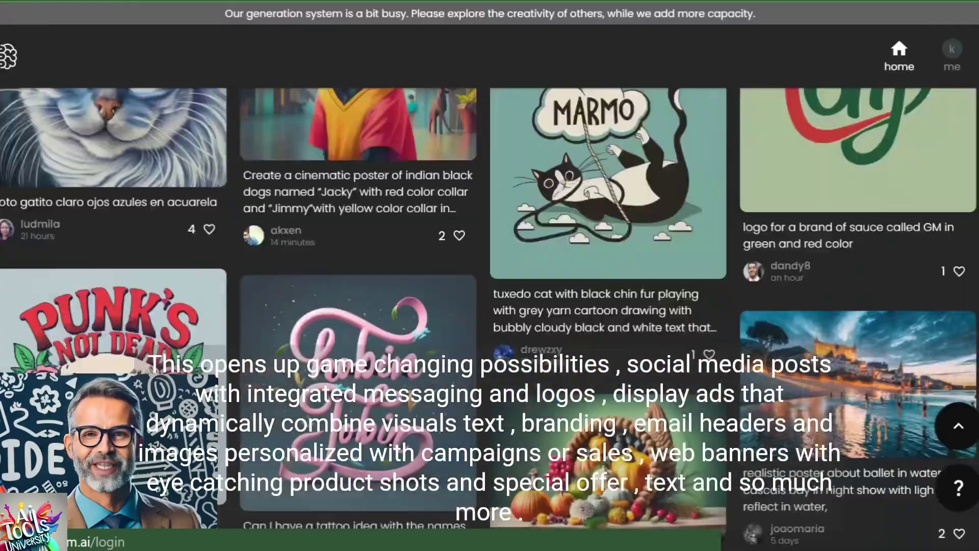
{"action": "scroll", "coordinate": [490, 306], "scroll_direction": "down", "scroll_amount": 10}
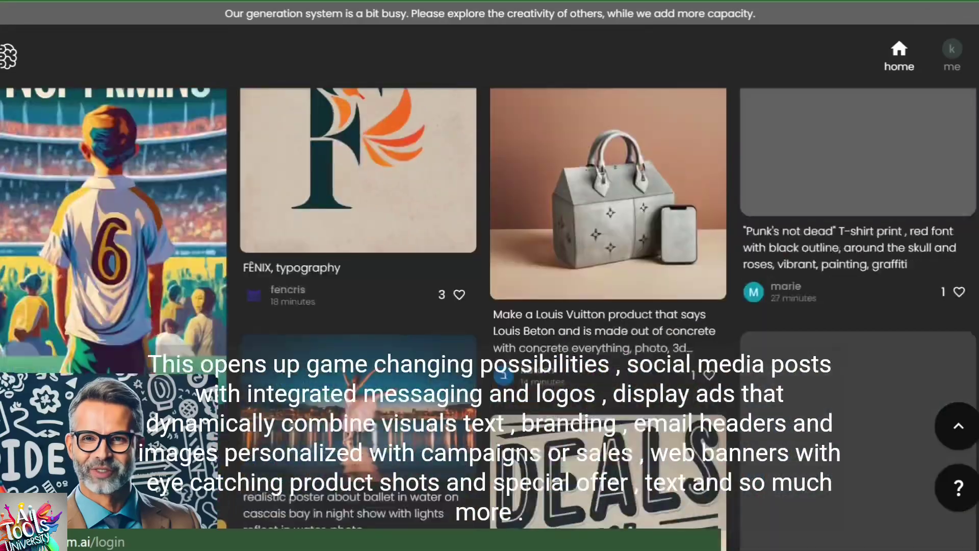
{"action": "scroll", "coordinate": [489, 306], "scroll_direction": "up", "scroll_amount": 15}
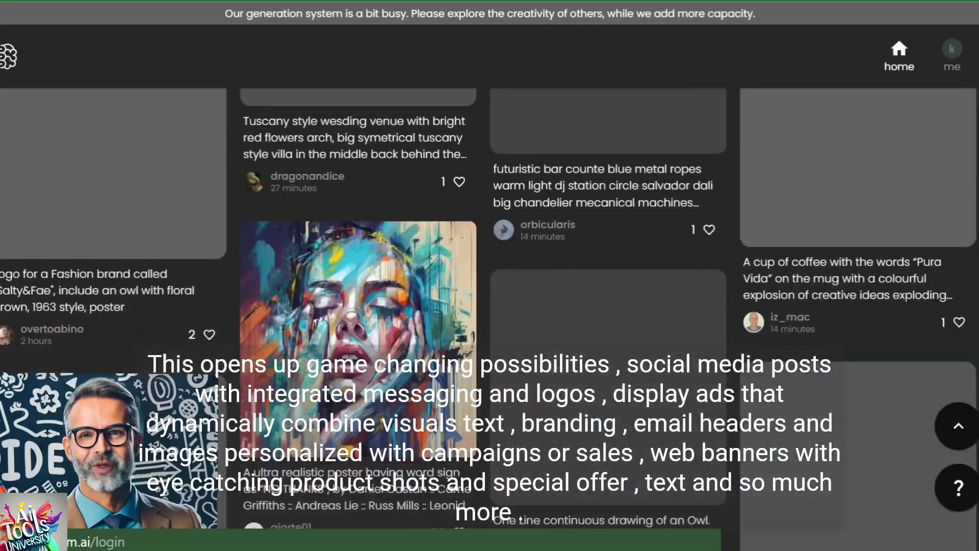
{"action": "scroll", "coordinate": [489, 306], "scroll_direction": "down", "scroll_amount": 3}
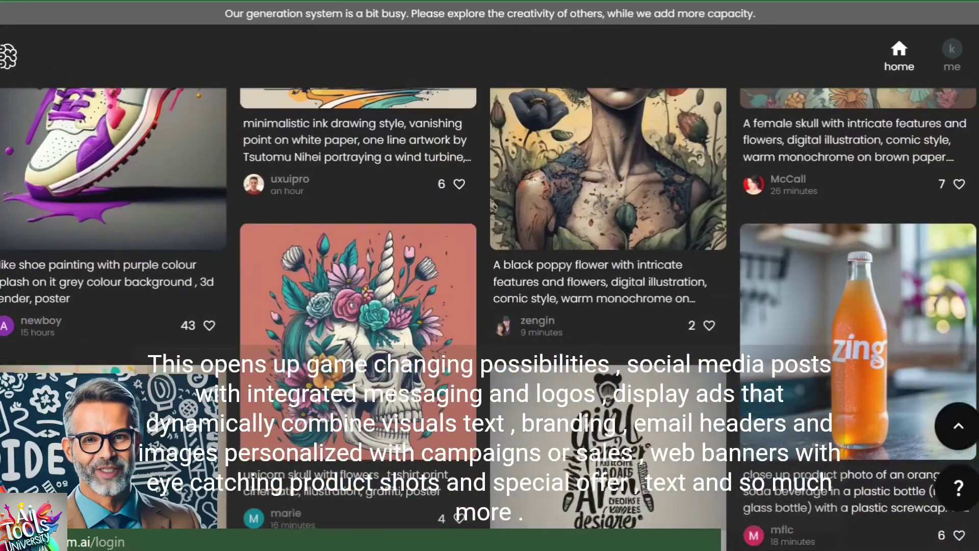
{"action": "scroll", "coordinate": [490, 306], "scroll_direction": "up", "scroll_amount": 4}
Switch the community feed to recent images and scroll down through them.
{"action": "left_click", "coordinate": [396, 92]}
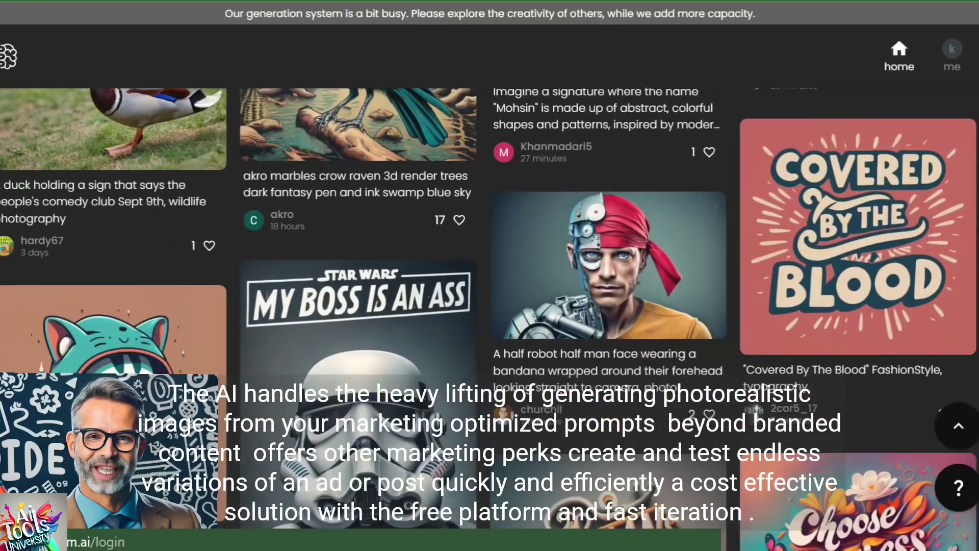
{"action": "scroll", "coordinate": [489, 319], "scroll_direction": "down", "scroll_amount": 5}
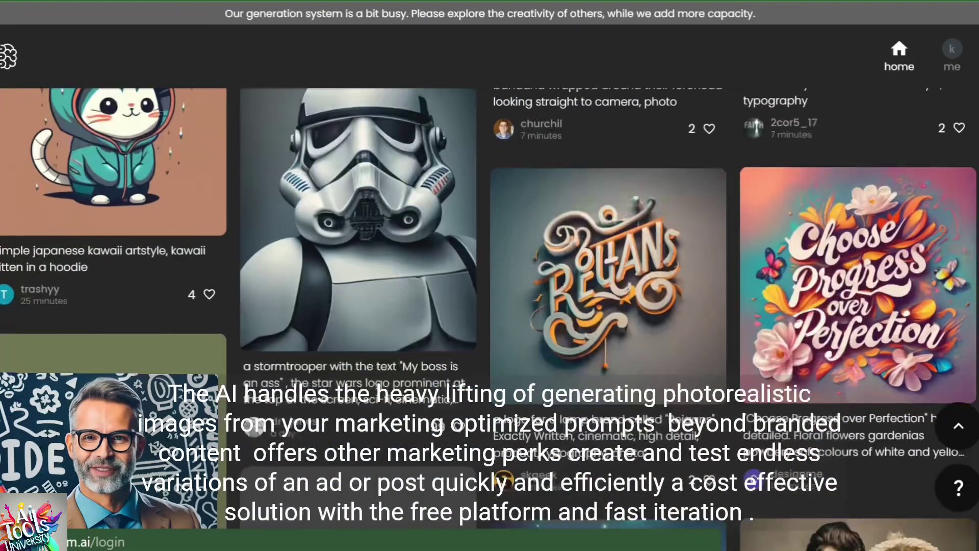
{"action": "scroll", "coordinate": [488, 309], "scroll_direction": "down", "scroll_amount": 8}
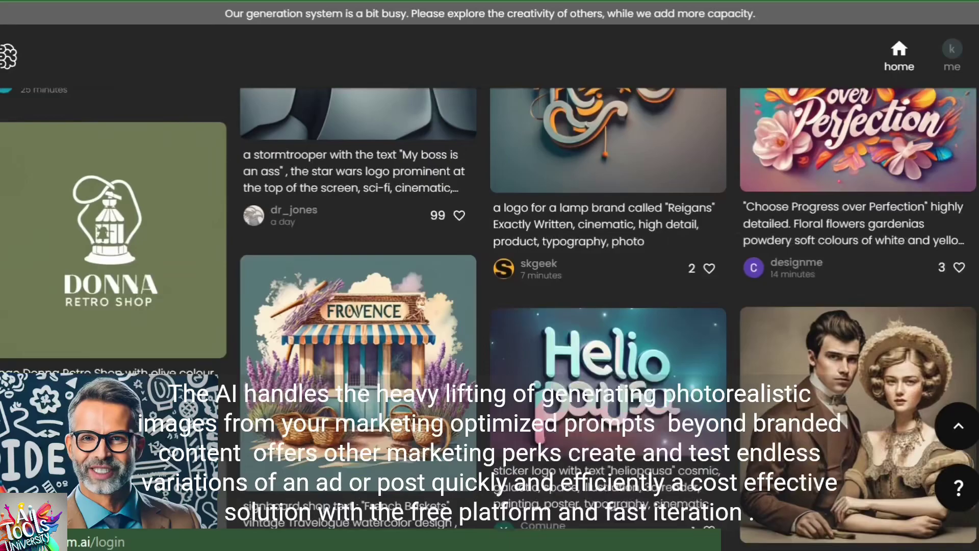
{"action": "scroll", "coordinate": [488, 309], "scroll_direction": "down", "scroll_amount": 9}
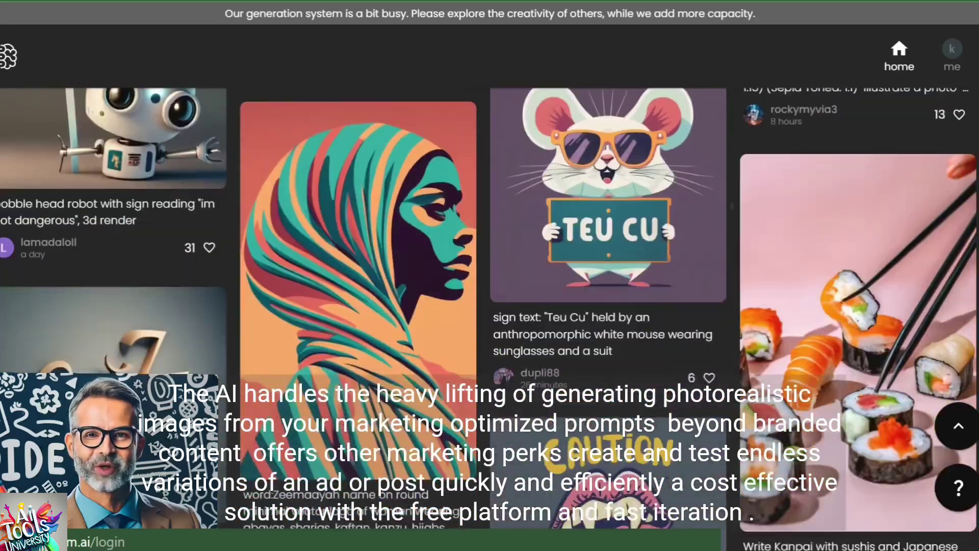
{"action": "scroll", "coordinate": [488, 308], "scroll_direction": "down", "scroll_amount": 9}
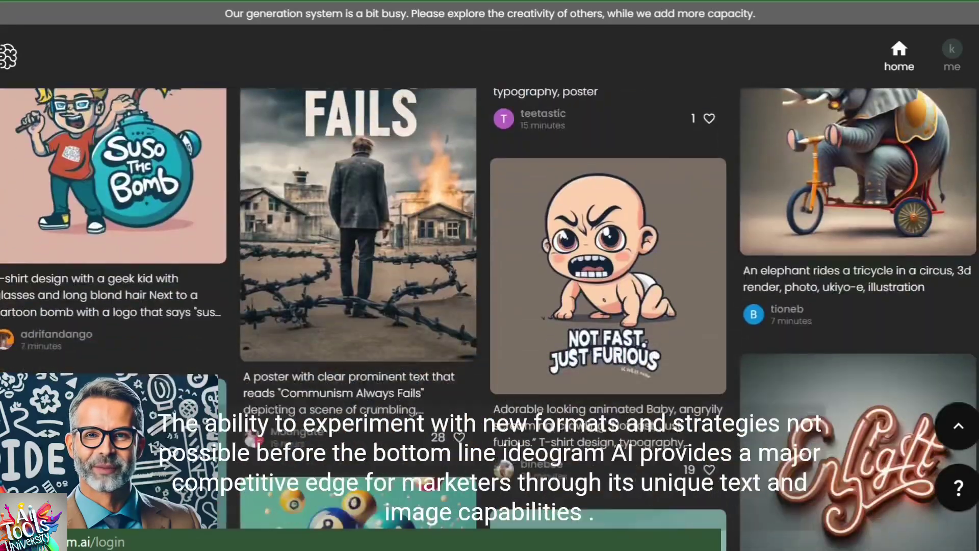
{"action": "scroll", "coordinate": [488, 309], "scroll_direction": "down", "scroll_amount": 9}
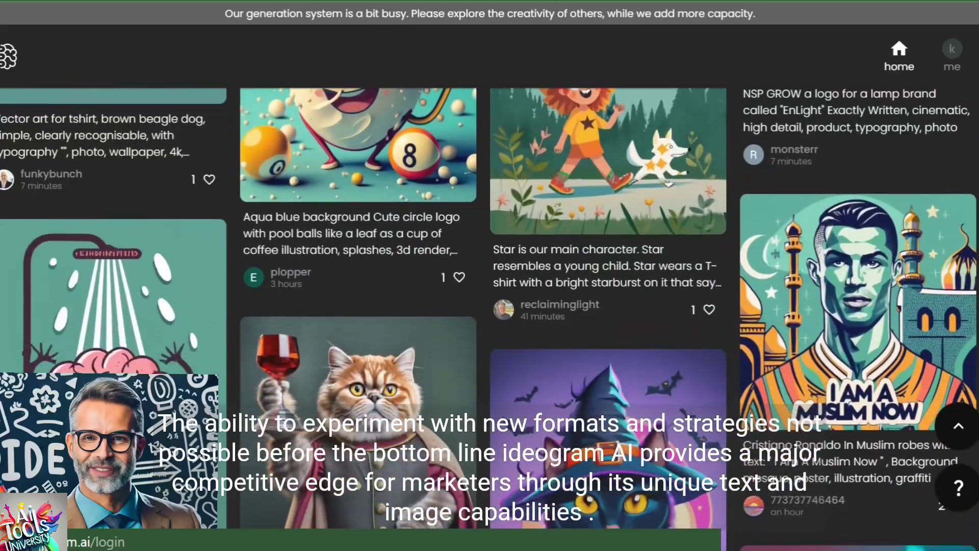
{"action": "scroll", "coordinate": [488, 308], "scroll_direction": "down", "scroll_amount": 9}
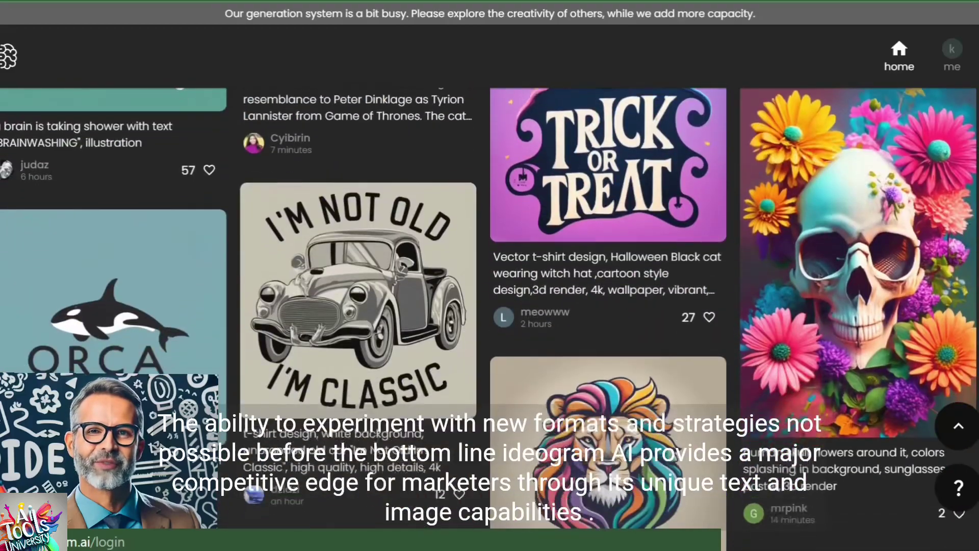
{"action": "scroll", "coordinate": [489, 309], "scroll_direction": "down", "scroll_amount": 9}
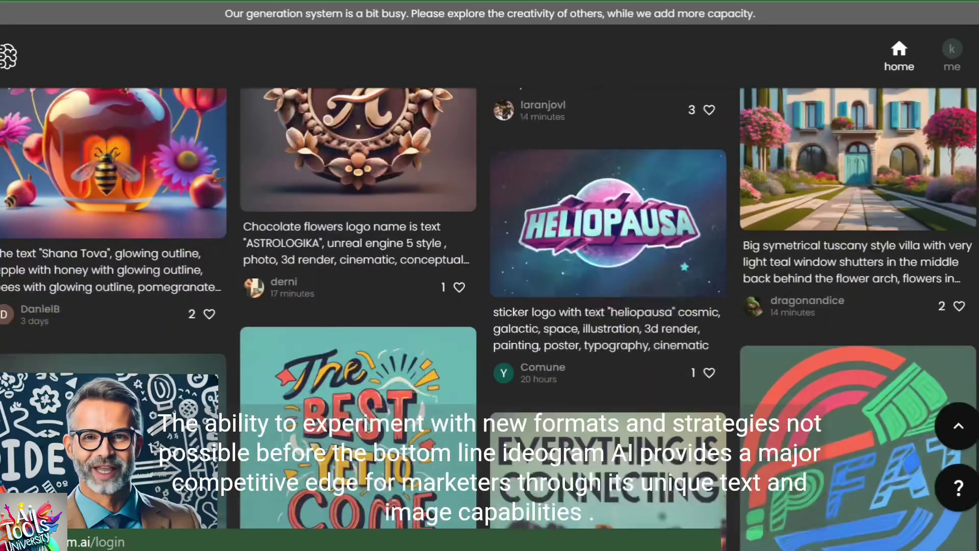
{"action": "scroll", "coordinate": [488, 309], "scroll_direction": "down", "scroll_amount": 5}
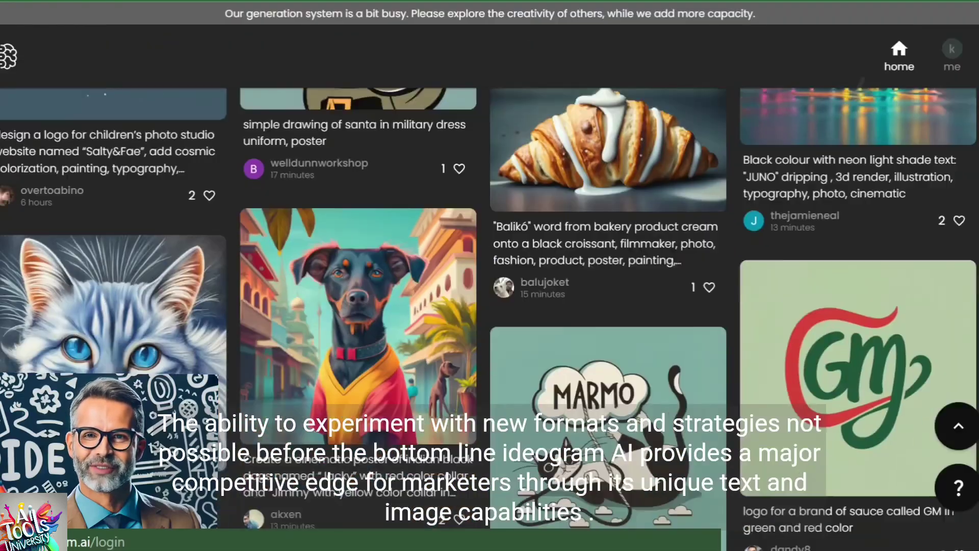
{"action": "scroll", "coordinate": [488, 308], "scroll_direction": "down", "scroll_amount": 3}
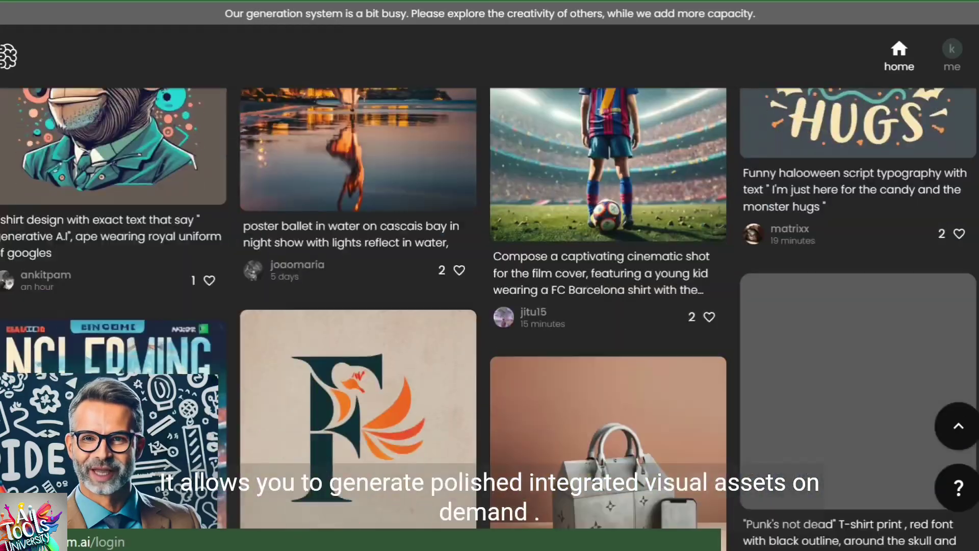
{"action": "scroll", "coordinate": [489, 309], "scroll_direction": "down", "scroll_amount": 10}
{"action": "scroll", "coordinate": [488, 309], "scroll_direction": "down", "scroll_amount": 15}
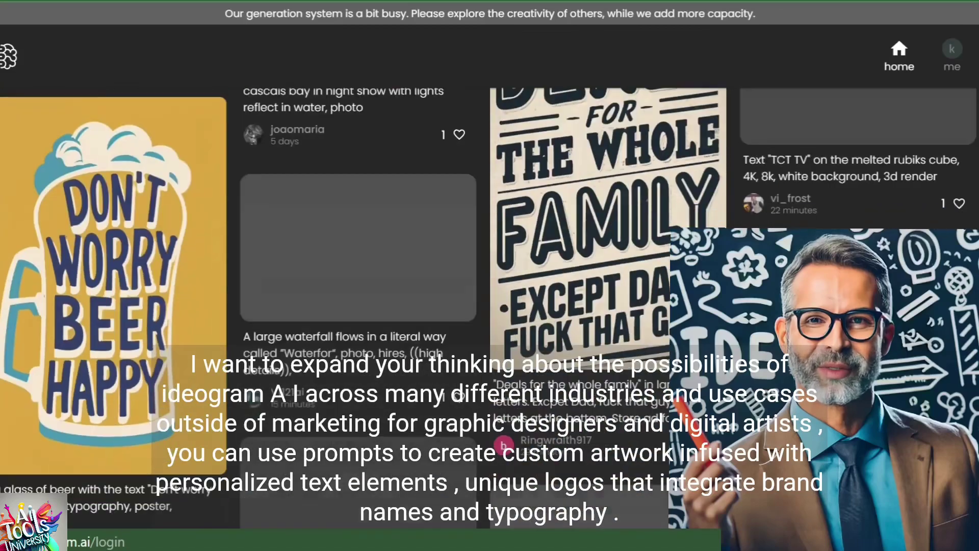
{"action": "scroll", "coordinate": [488, 308], "scroll_direction": "down", "scroll_amount": 6}
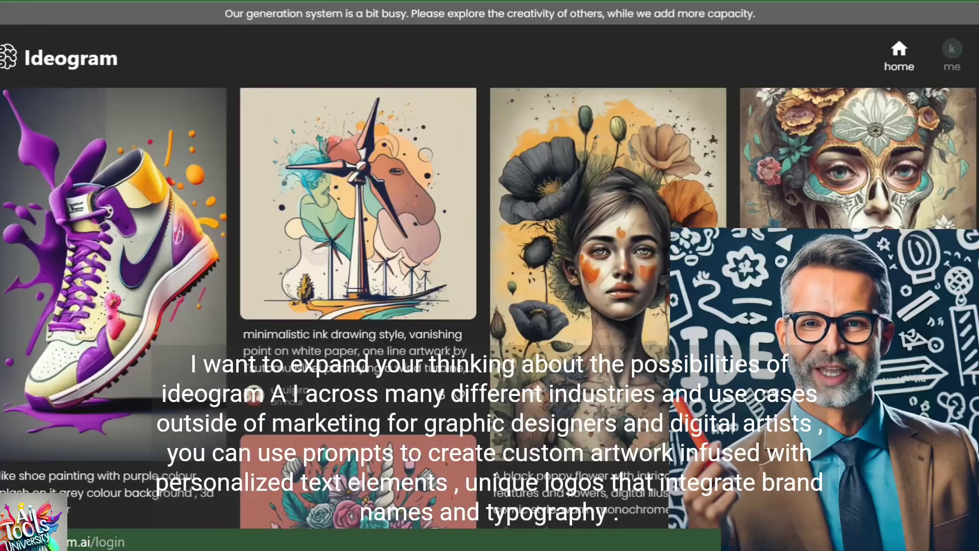
{"action": "scroll", "coordinate": [488, 308], "scroll_direction": "down", "scroll_amount": 3}
{"action": "scroll", "coordinate": [488, 308], "scroll_direction": "up", "scroll_amount": 5}
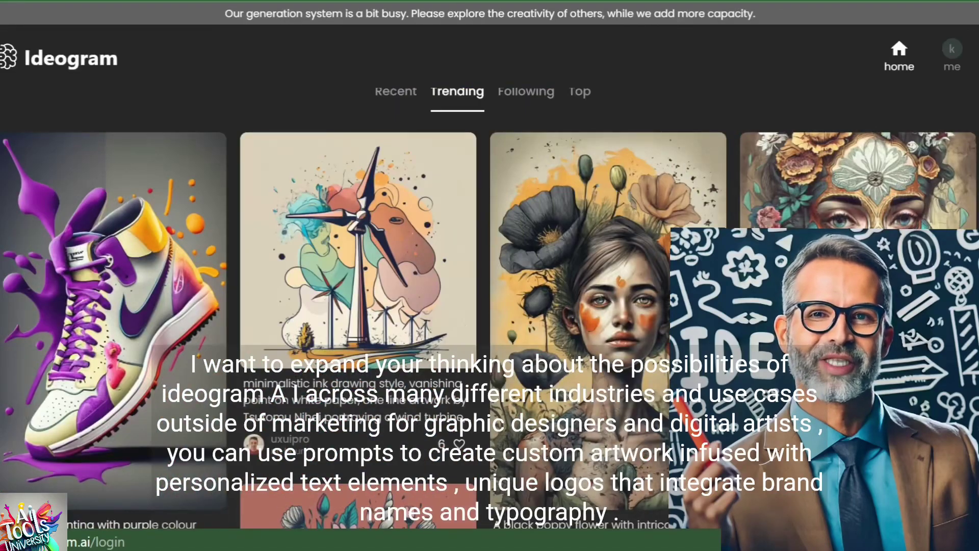
{"action": "left_click", "coordinate": [395, 92]}
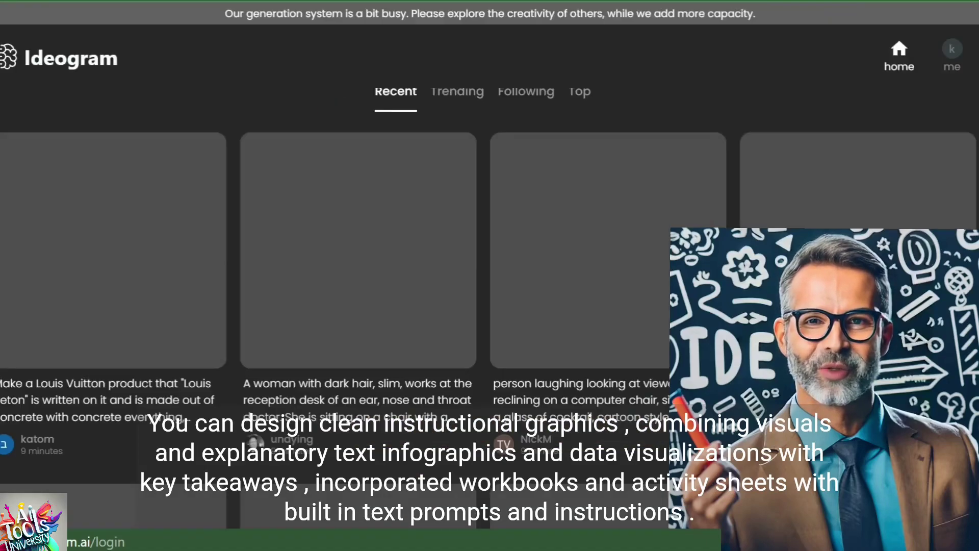
Return the feed to Trending and bring up the AI WEB TOOLS print's detail panel and prompt.
{"action": "left_click", "coordinate": [457, 92]}
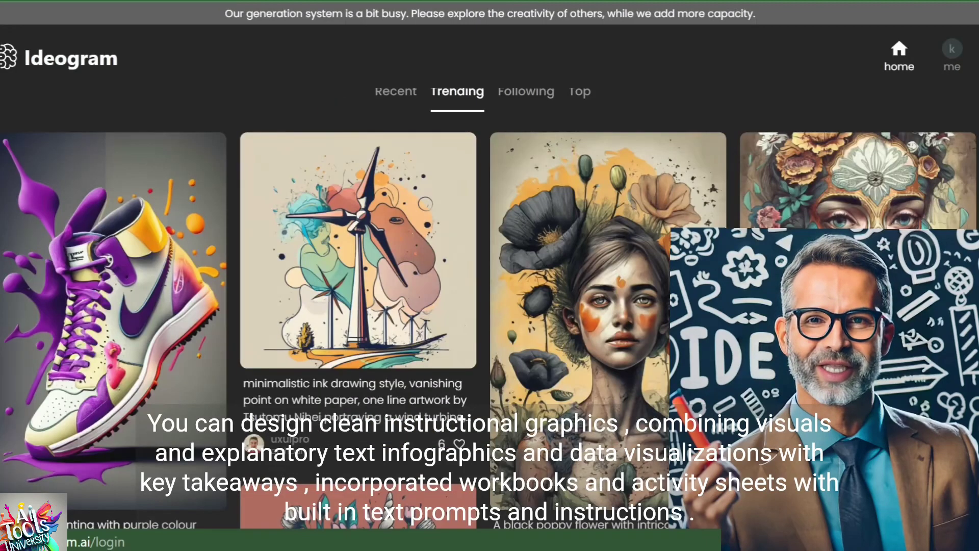
{"action": "scroll", "coordinate": [490, 306], "scroll_direction": "down", "scroll_amount": 5}
{"action": "scroll", "coordinate": [490, 306], "scroll_direction": "up", "scroll_amount": 5}
{"action": "scroll", "coordinate": [489, 306], "scroll_direction": "down", "scroll_amount": 10}
{"action": "scroll", "coordinate": [489, 306], "scroll_direction": "up", "scroll_amount": 4}
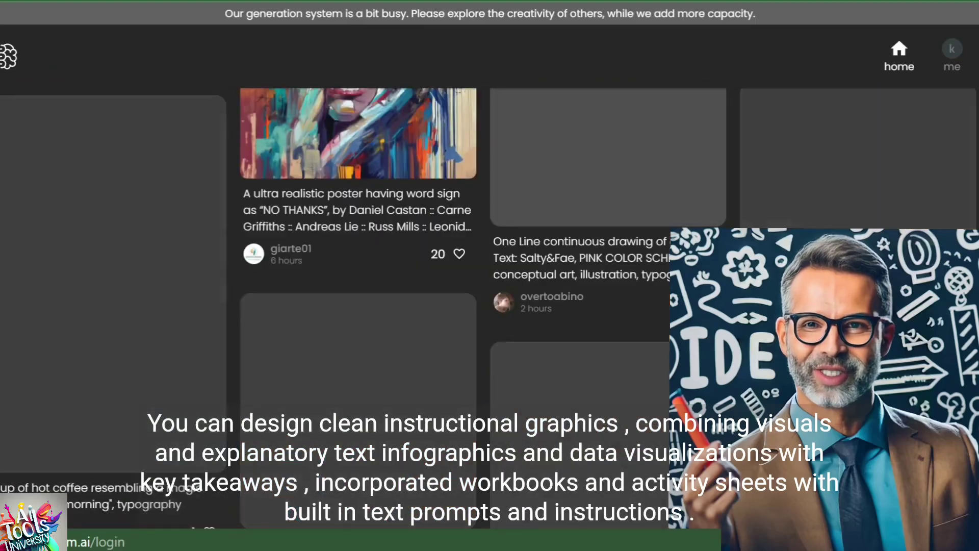
{"action": "scroll", "coordinate": [363, 306], "scroll_direction": "down", "scroll_amount": 10}
{"action": "scroll", "coordinate": [363, 306], "scroll_direction": "up", "scroll_amount": 10}
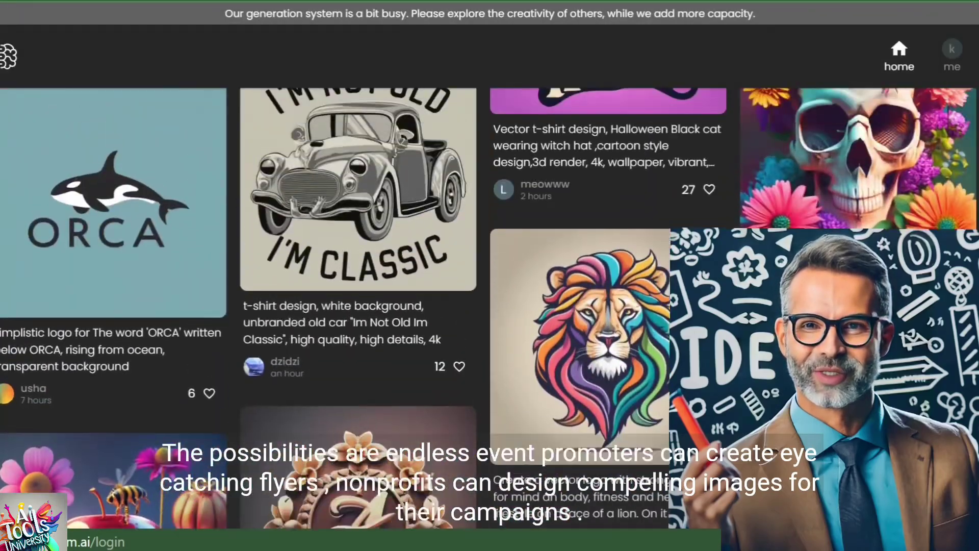
{"action": "scroll", "coordinate": [357, 306], "scroll_direction": "up", "scroll_amount": 2}
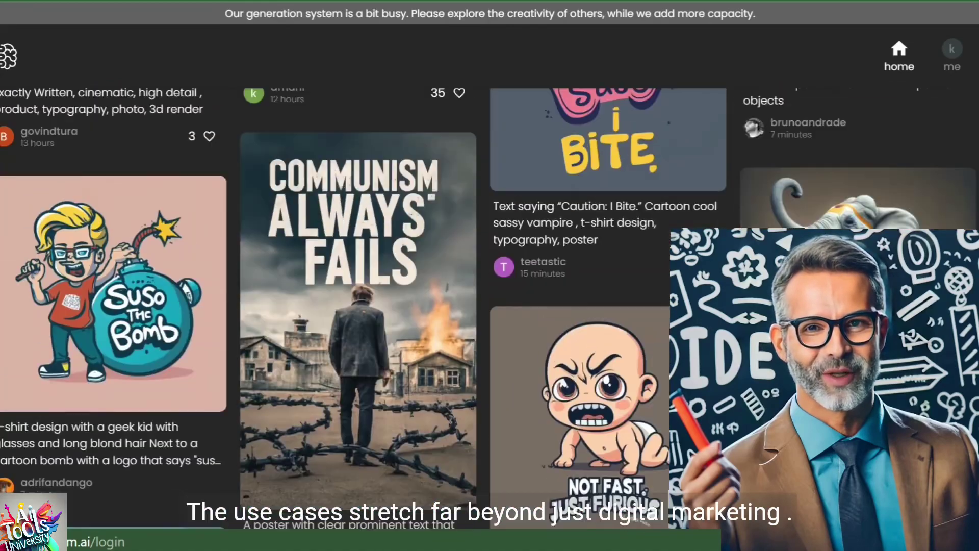
{"action": "scroll", "coordinate": [357, 306], "scroll_direction": "up", "scroll_amount": 5}
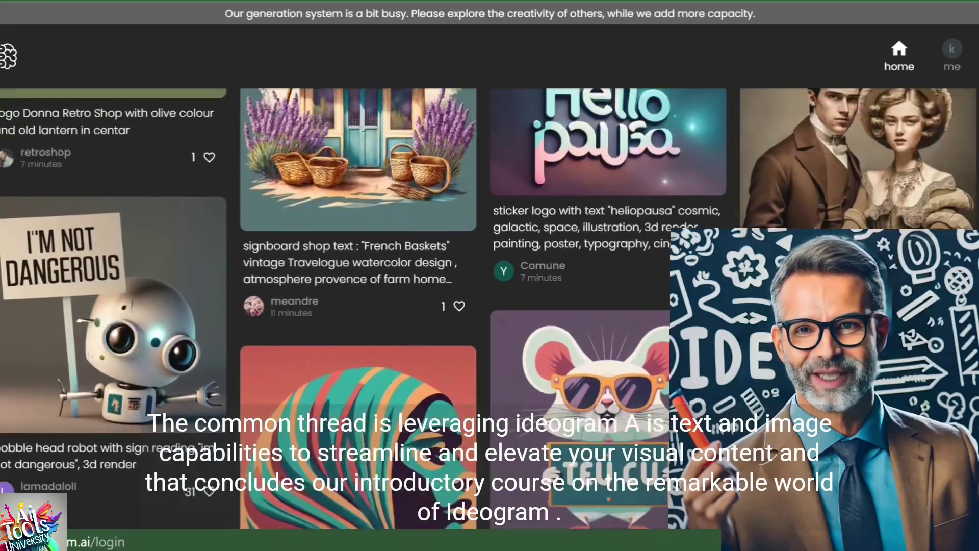
{"action": "scroll", "coordinate": [357, 306], "scroll_direction": "up", "scroll_amount": 8}
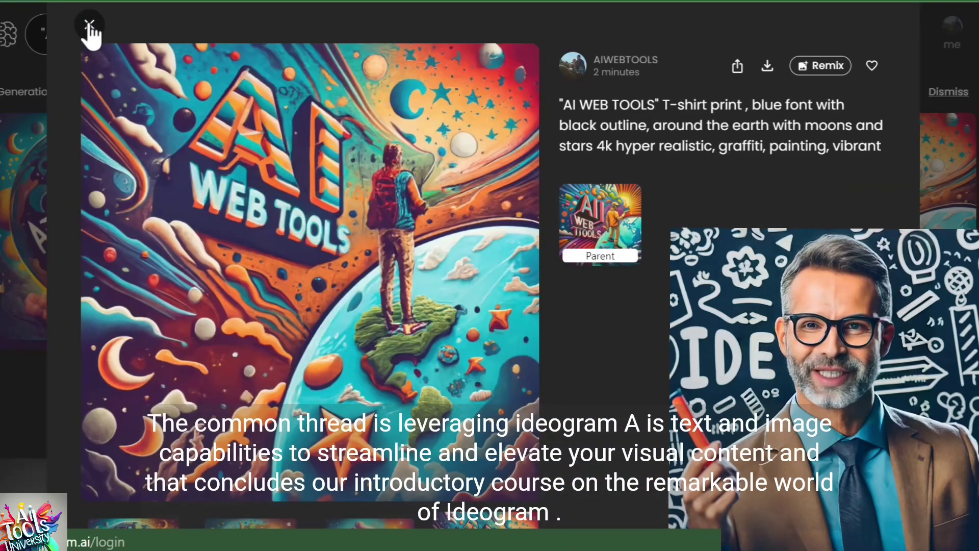
Close the AI WEB TOOLS detail view to show the four completed moons-and-stars generations.
{"action": "left_click", "coordinate": [89, 26]}
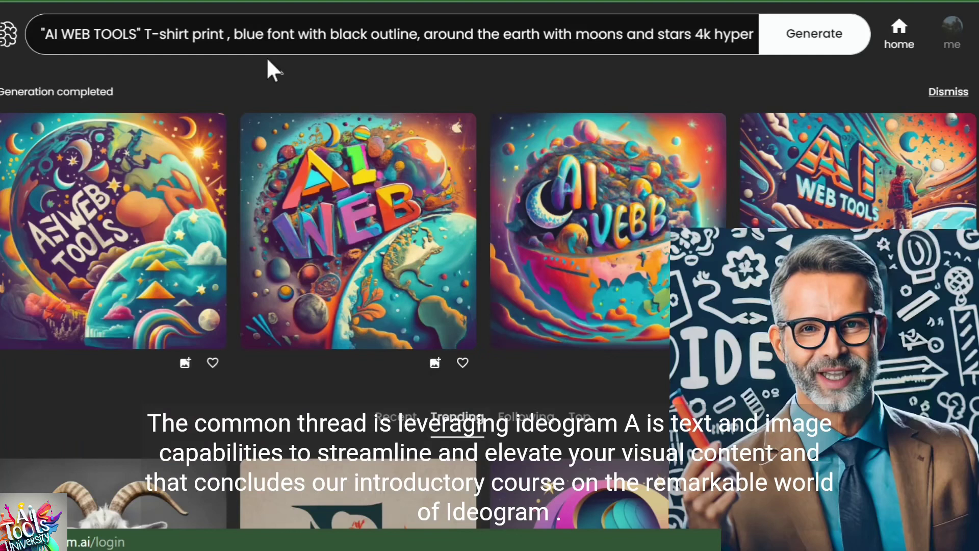